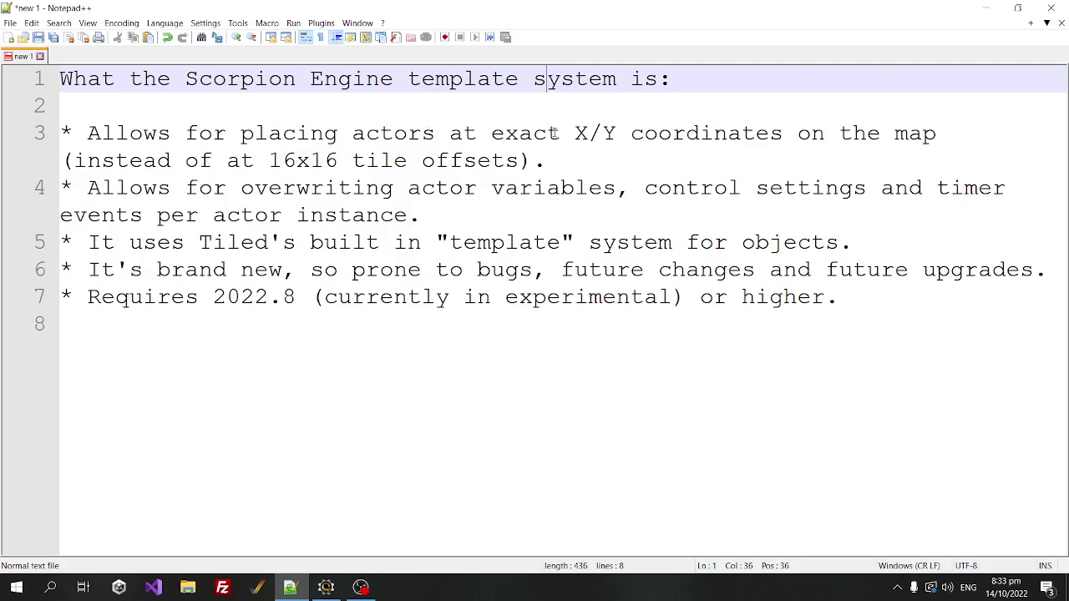
Step: Highlight the notes on exact X/Y placement, overriding actor variables, Tiled's template system and the brand-new feature
{"action": "left_click_drag", "start_coordinate": [602, 161], "coordinate": [62, 139]}
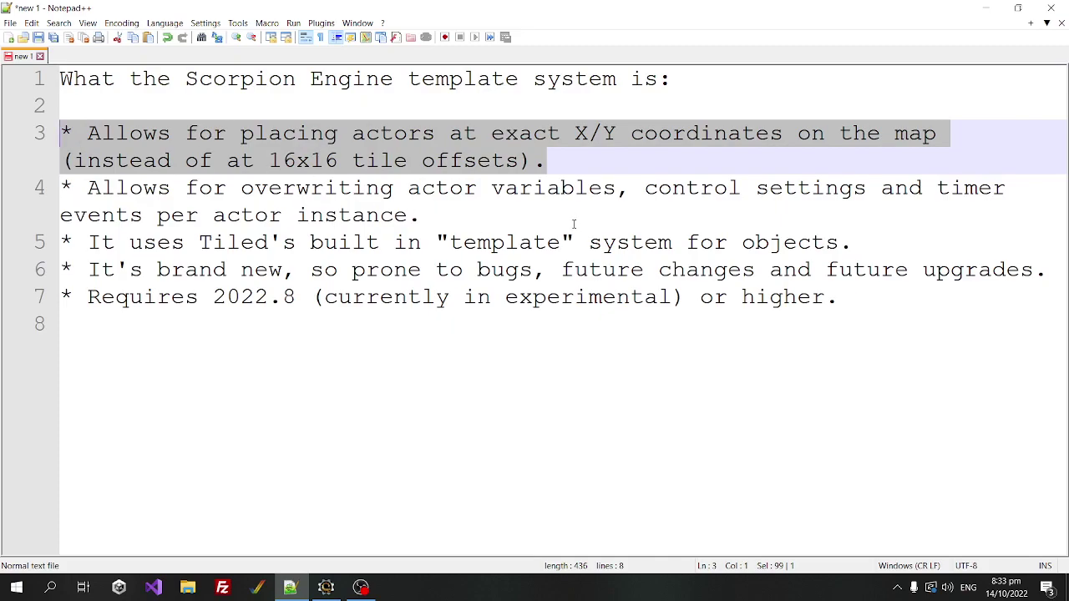
{"action": "left_click_drag", "start_coordinate": [575, 222], "coordinate": [60, 191]}
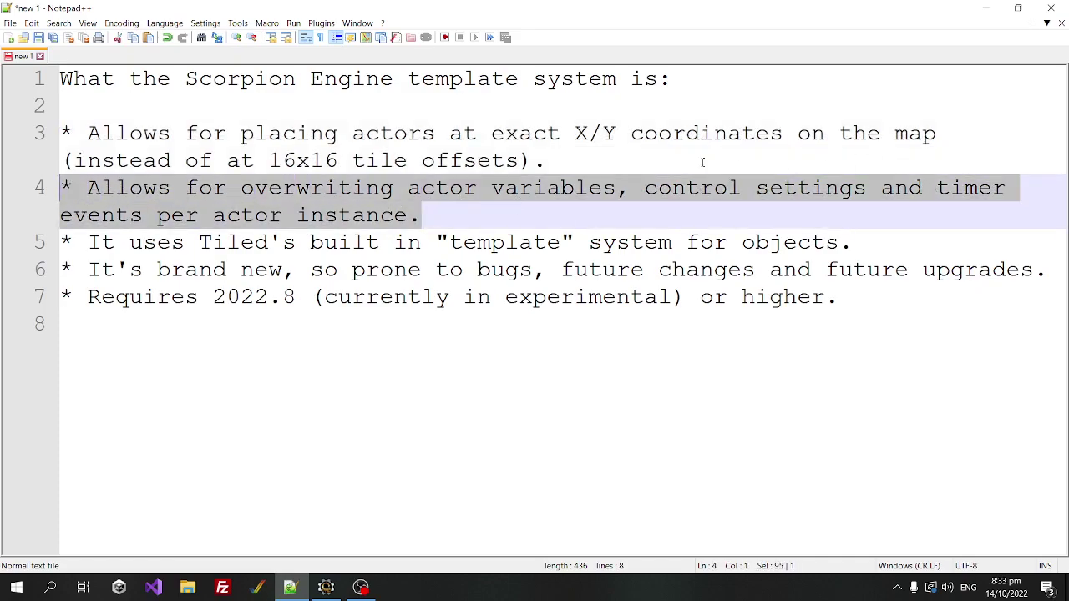
{"action": "left_click", "coordinate": [420, 215]}
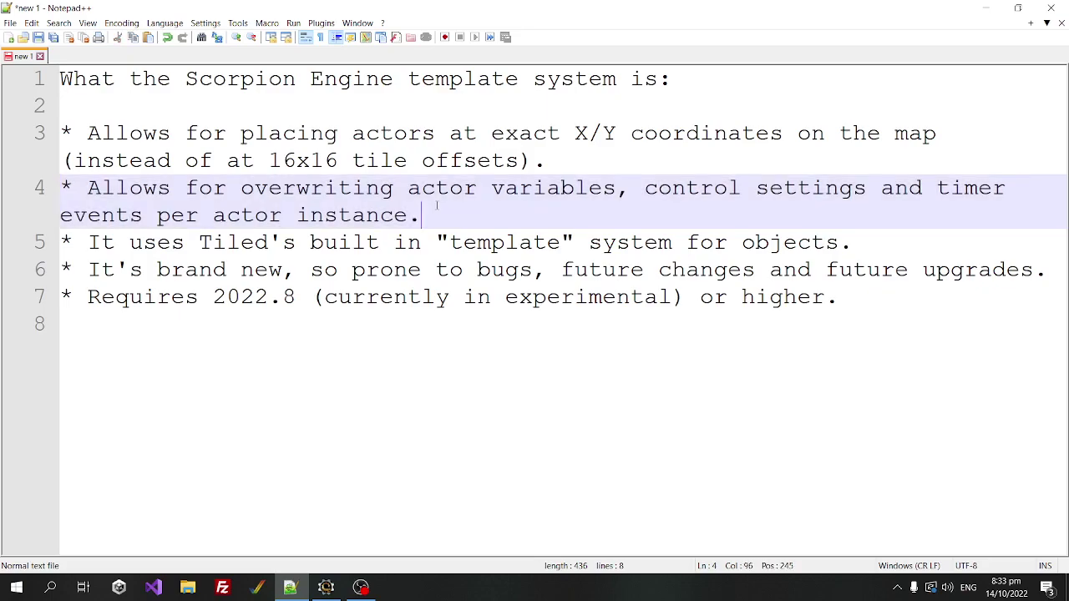
{"action": "left_click_drag", "start_coordinate": [67, 245], "coordinate": [853, 244]}
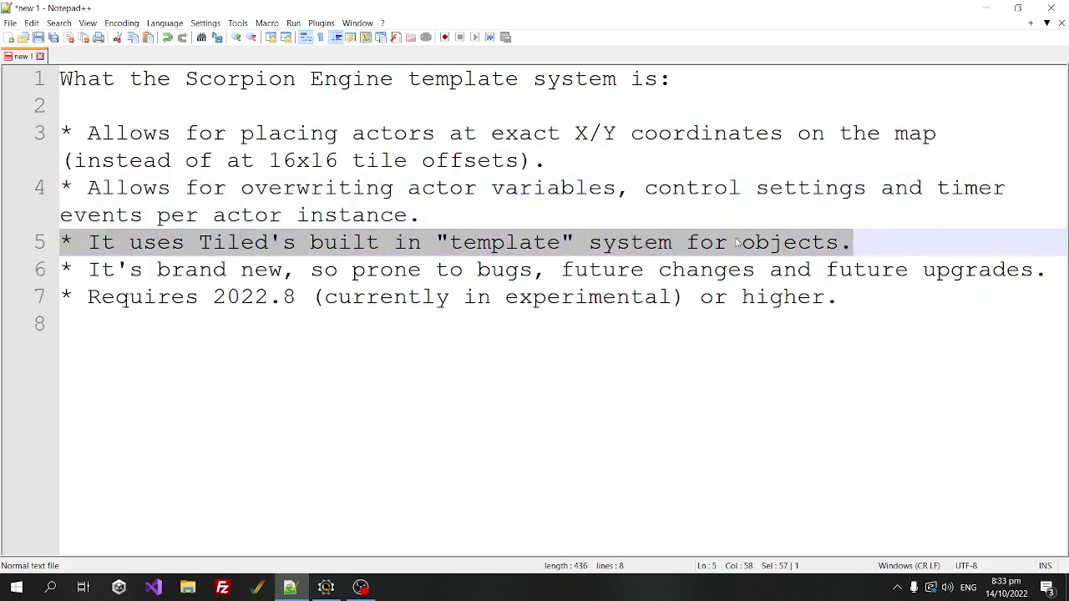
{"action": "triple_click", "coordinate": [535, 267]}
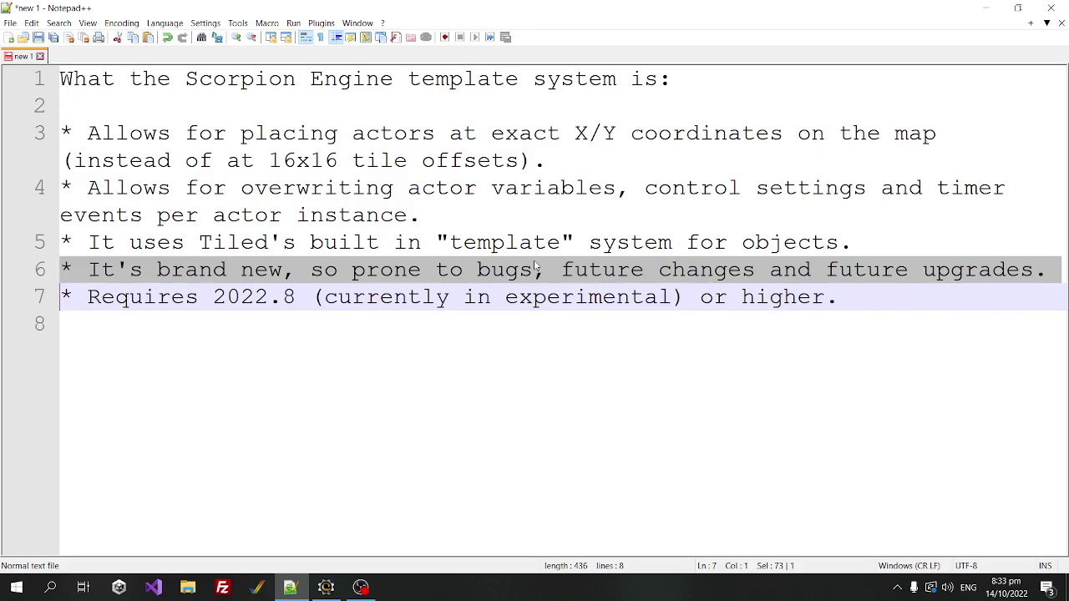
Step: Highlight the required version 2022.8 and the 'currently in experimental' wording on the version line
{"action": "left_click", "coordinate": [240, 296]}
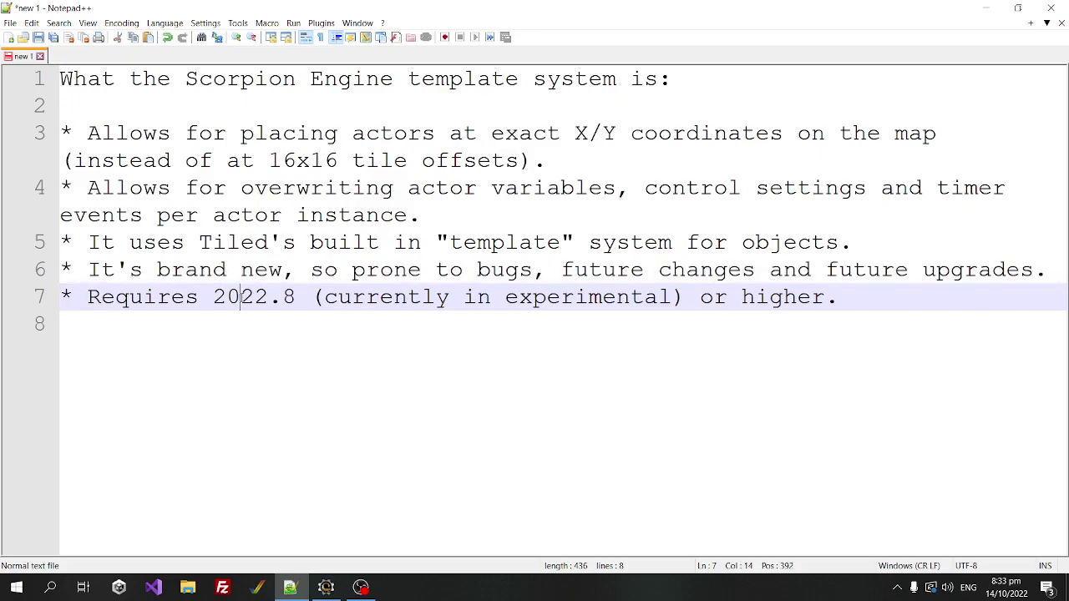
{"action": "left_click_drag", "start_coordinate": [212, 298], "coordinate": [300, 298]}
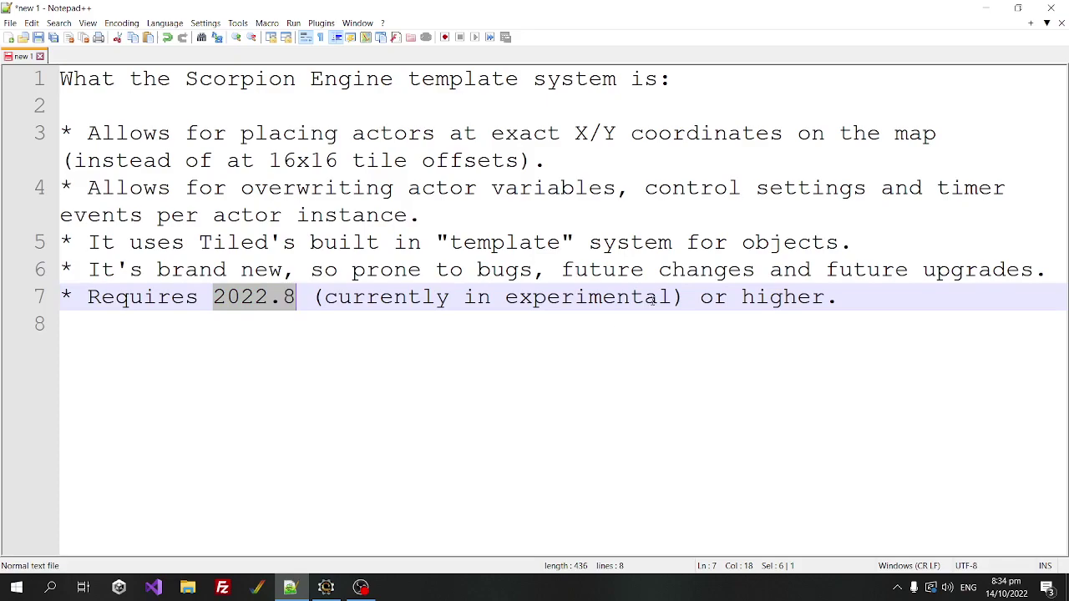
{"action": "left_click_drag", "start_coordinate": [674, 297], "coordinate": [325, 305]}
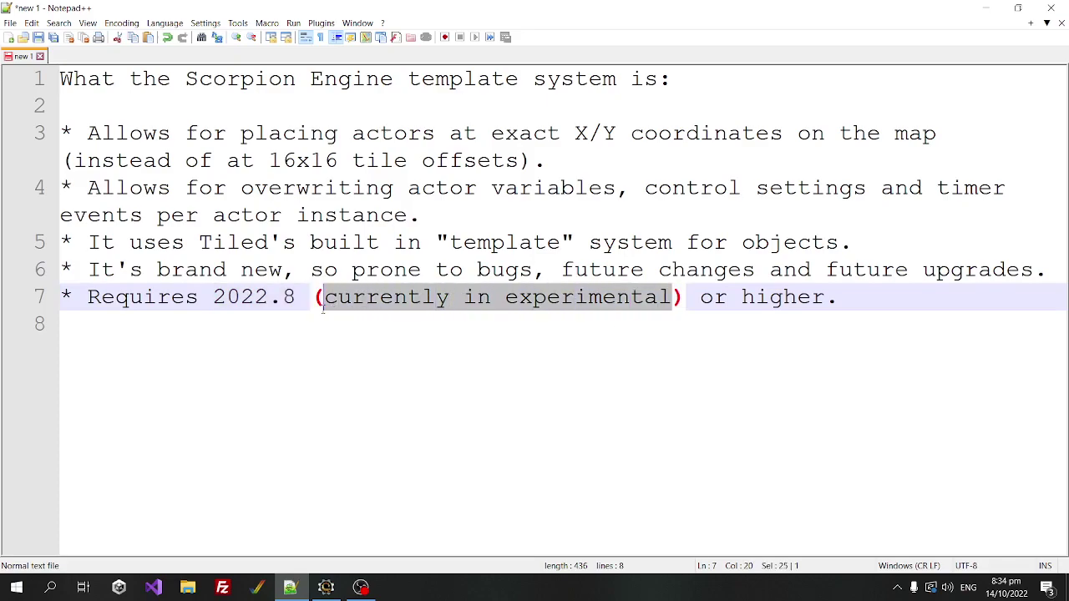
{"action": "left_click_drag", "start_coordinate": [214, 299], "coordinate": [294, 305]}
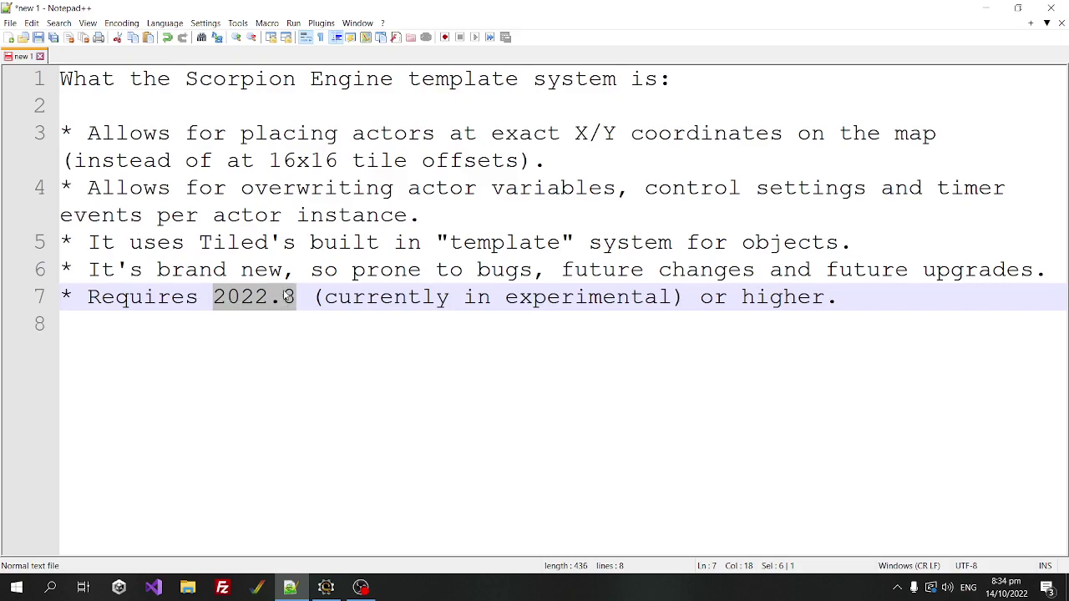
{"action": "left_click", "coordinate": [502, 312]}
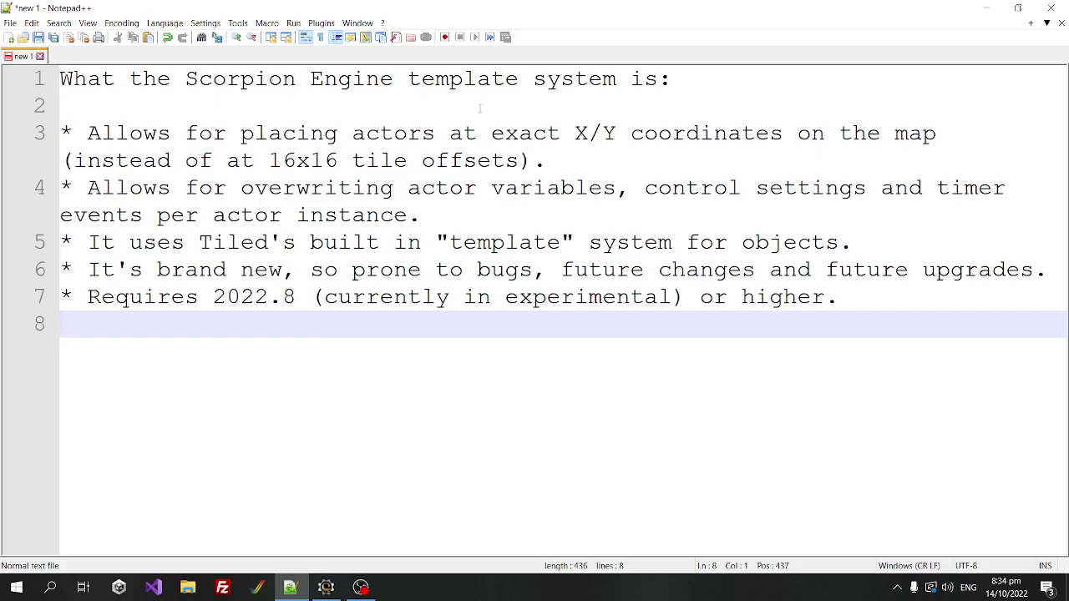
Step: Bring up the Scorpion Editor project, go to its Maps section, and open map_new in Tiled
{"action": "left_click", "coordinate": [325, 587]}
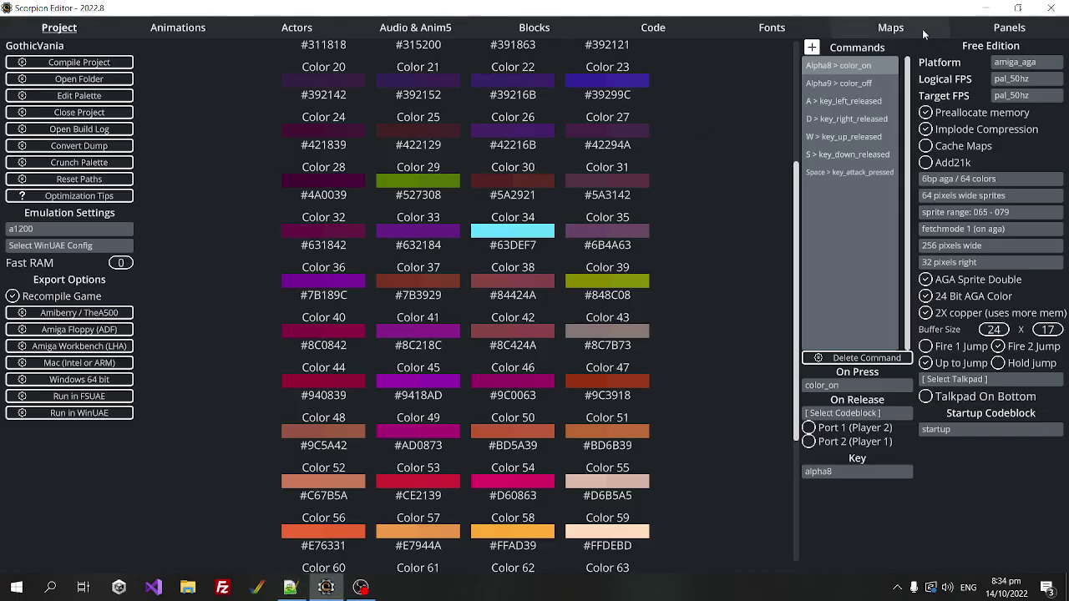
{"action": "left_click", "coordinate": [890, 28]}
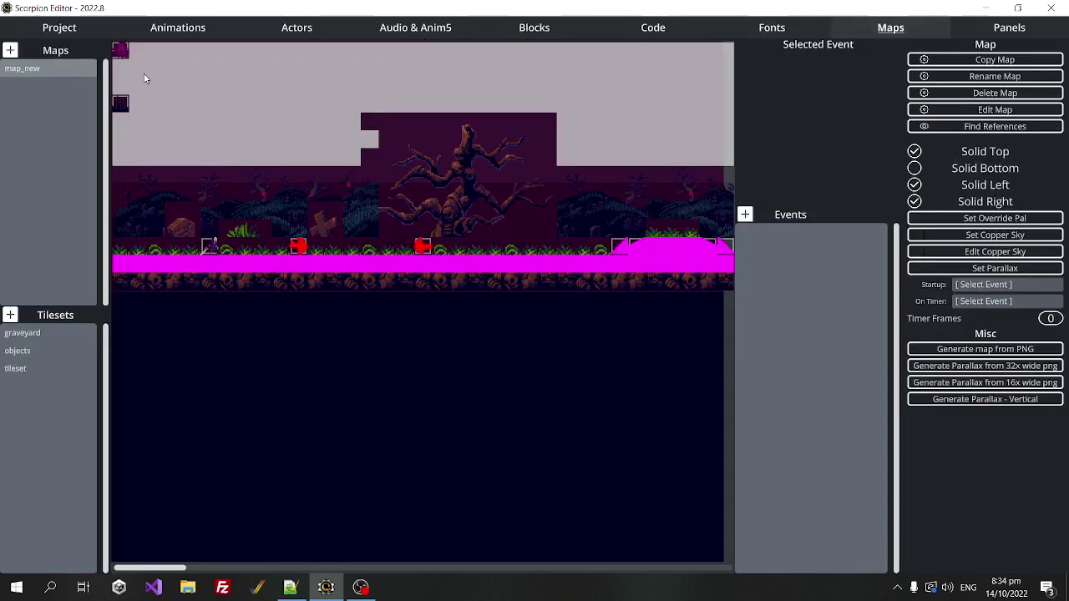
{"action": "left_click", "coordinate": [63, 30]}
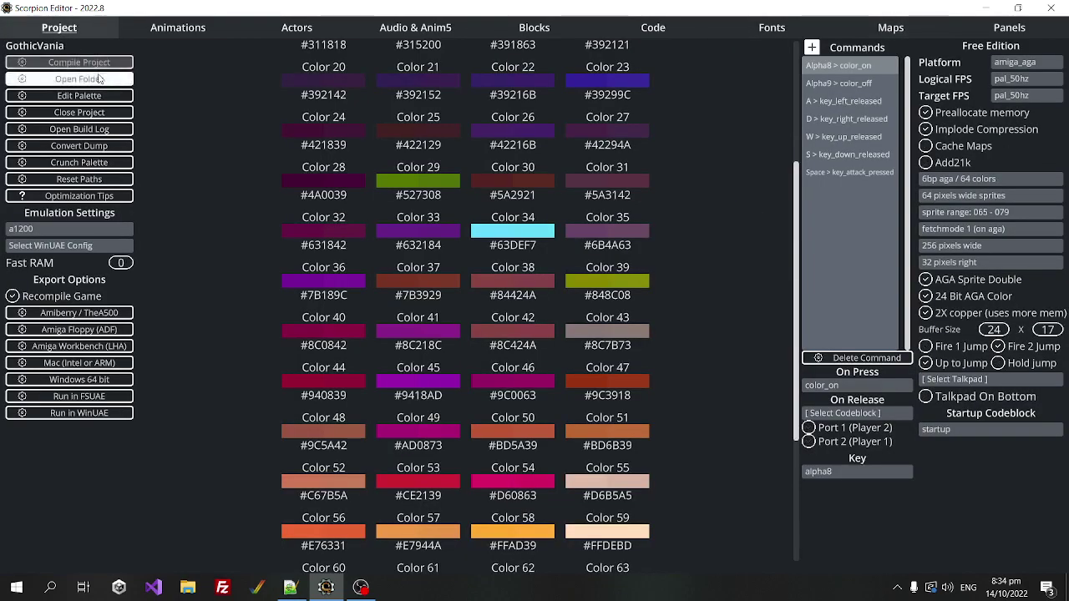
{"action": "left_click", "coordinate": [918, 26]}
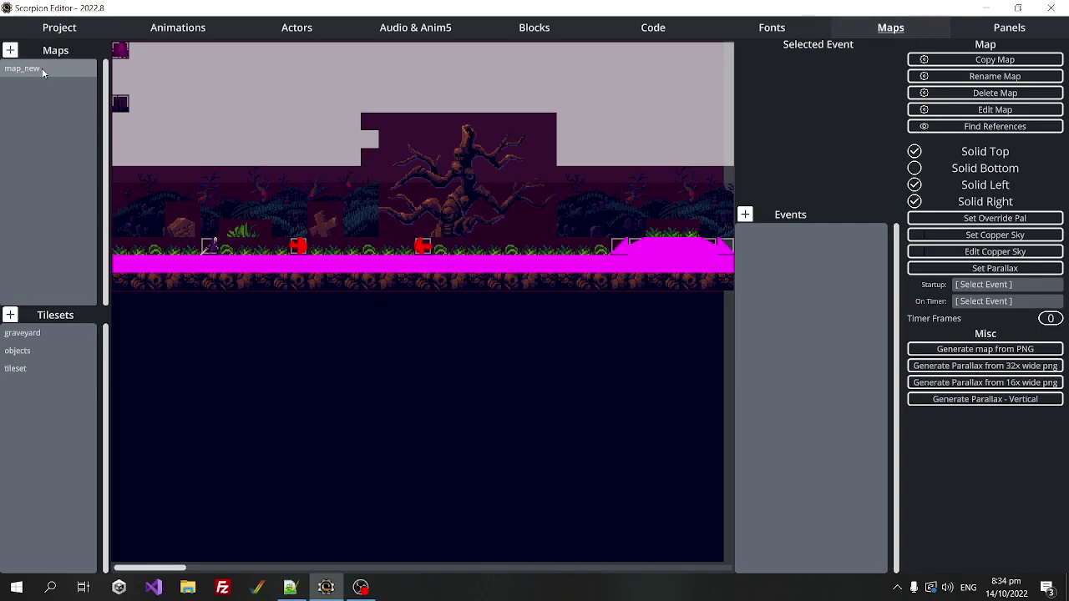
{"action": "left_click", "coordinate": [999, 112]}
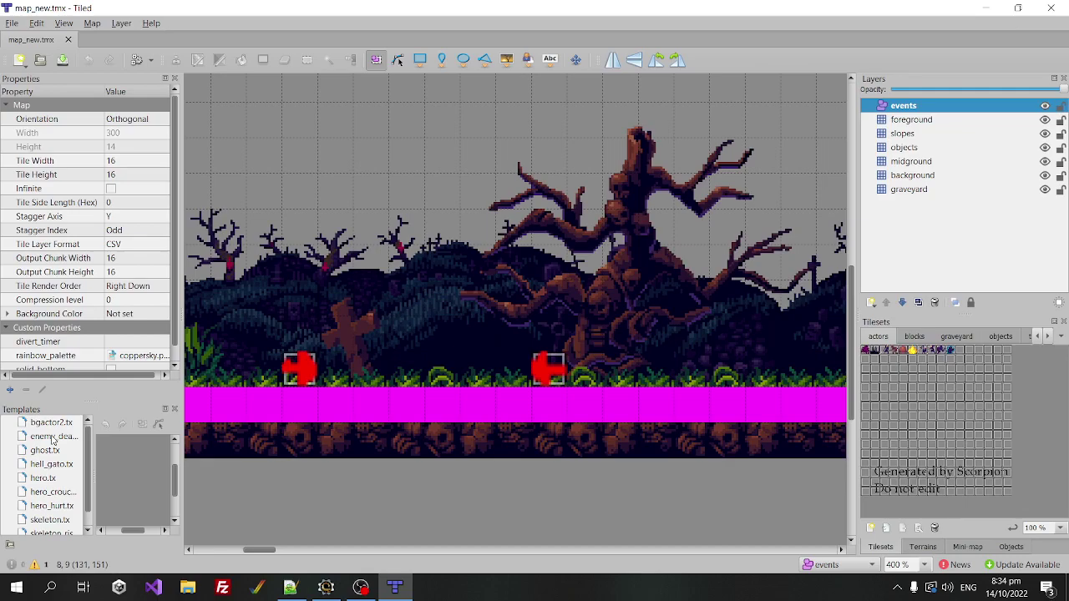
{"action": "scroll", "coordinate": [53, 438], "scroll_direction": "down", "scroll_amount": 1}
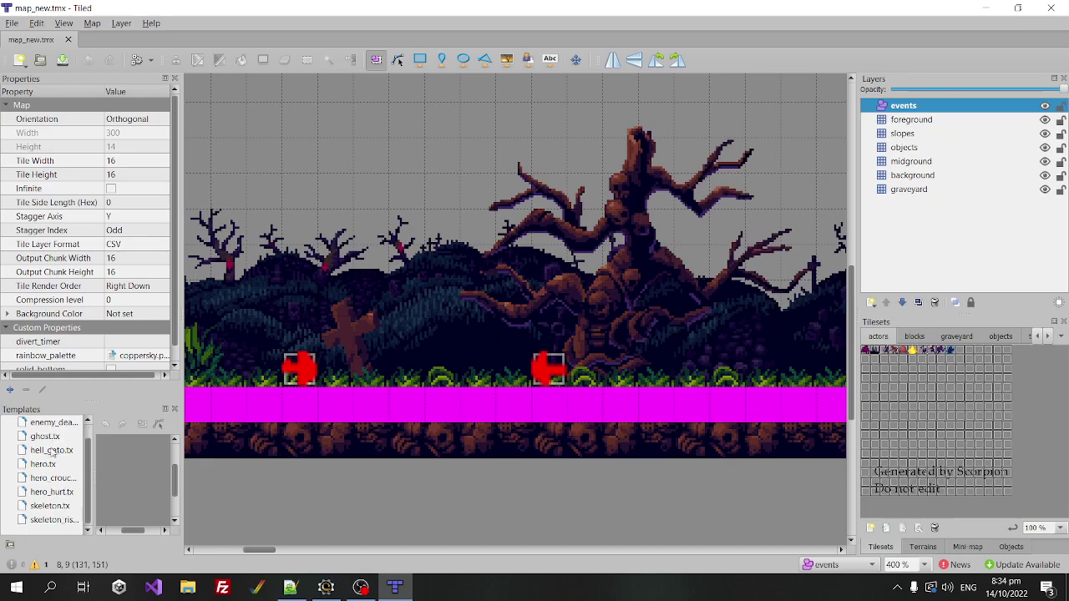
Step: Set Tiled's templates folder to GothicVania\templates
{"action": "left_click", "coordinate": [10, 545]}
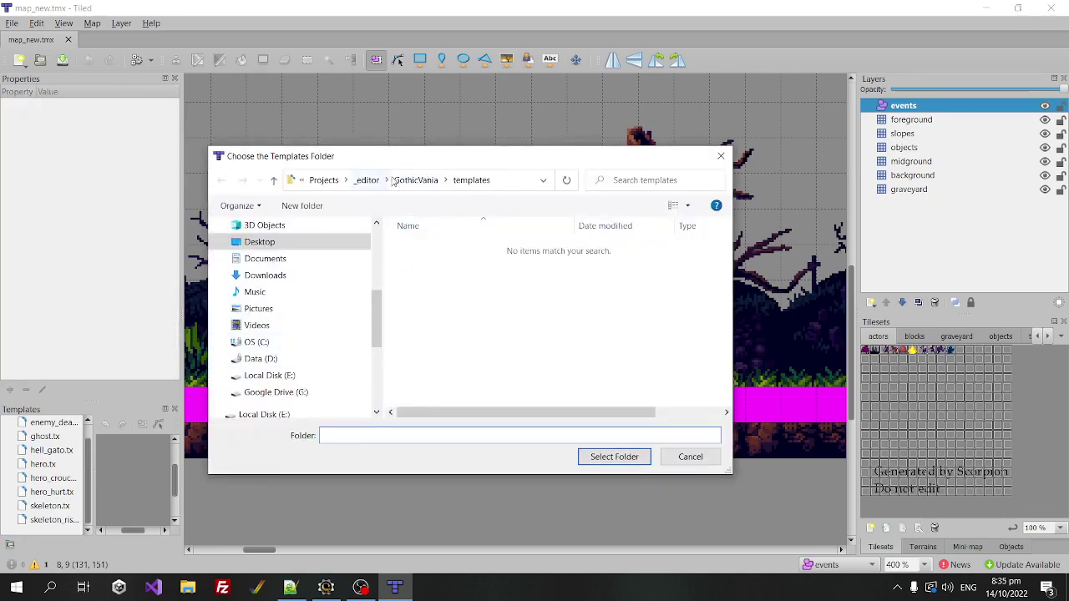
{"action": "left_click", "coordinate": [416, 181]}
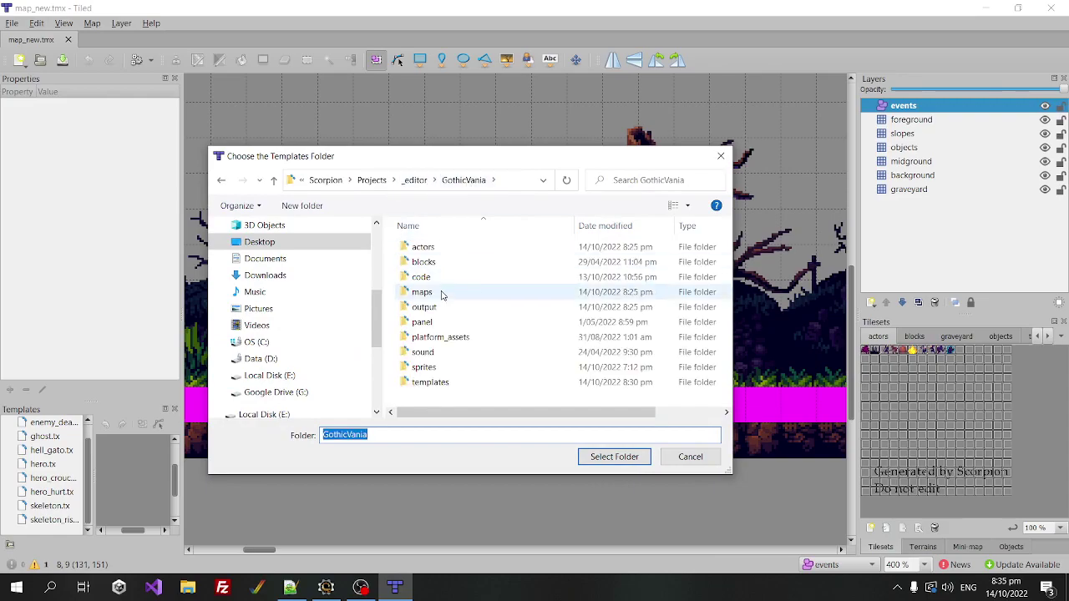
{"action": "left_click", "coordinate": [449, 383]}
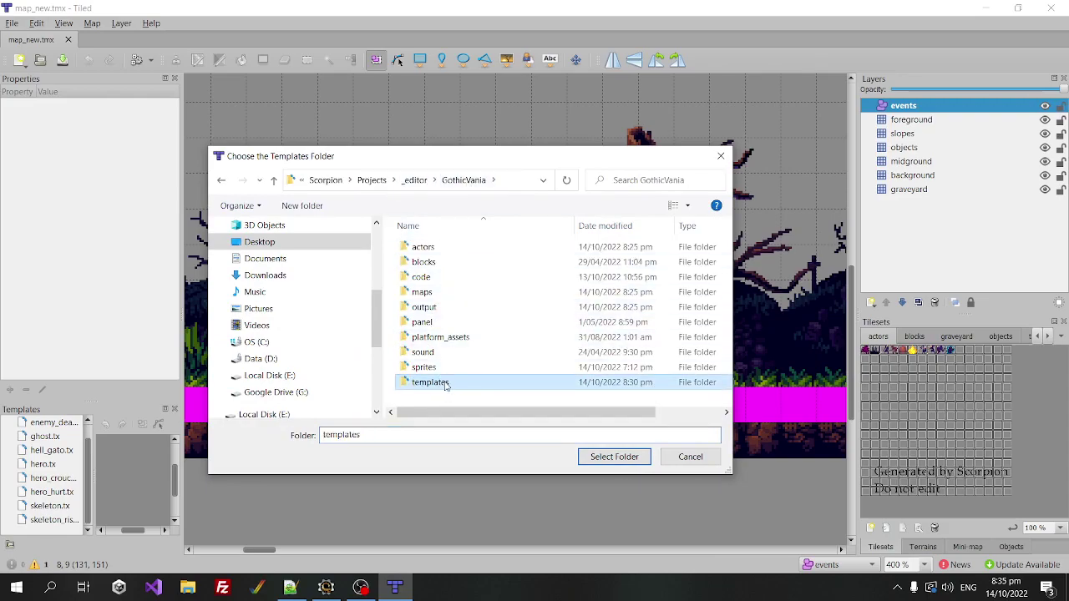
{"action": "left_click", "coordinate": [622, 458]}
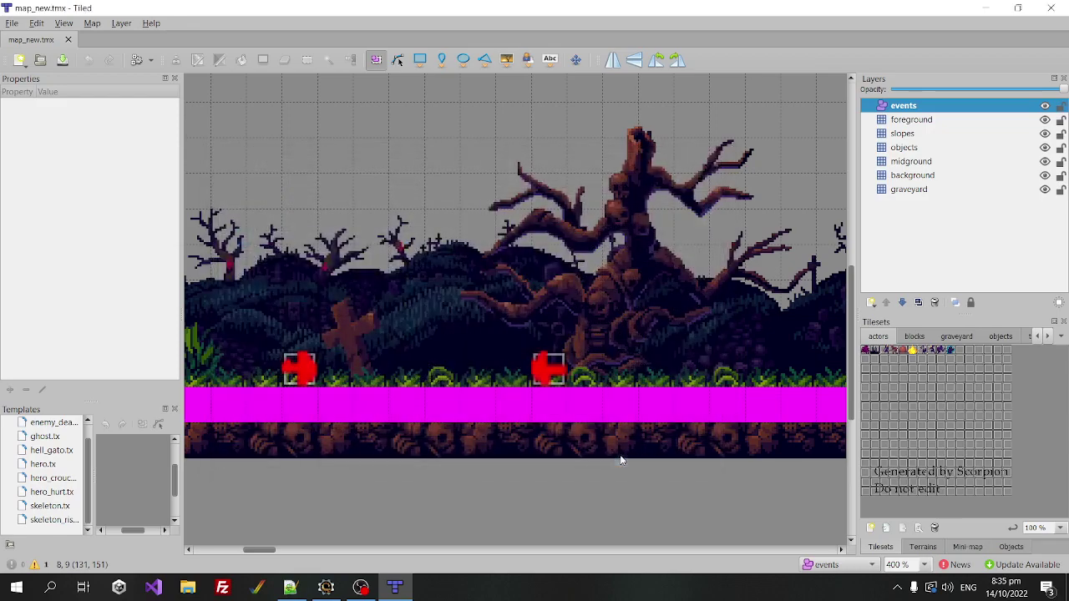
Step: Preview the ghost template, then select the hero.tx template
{"action": "left_click", "coordinate": [67, 462]}
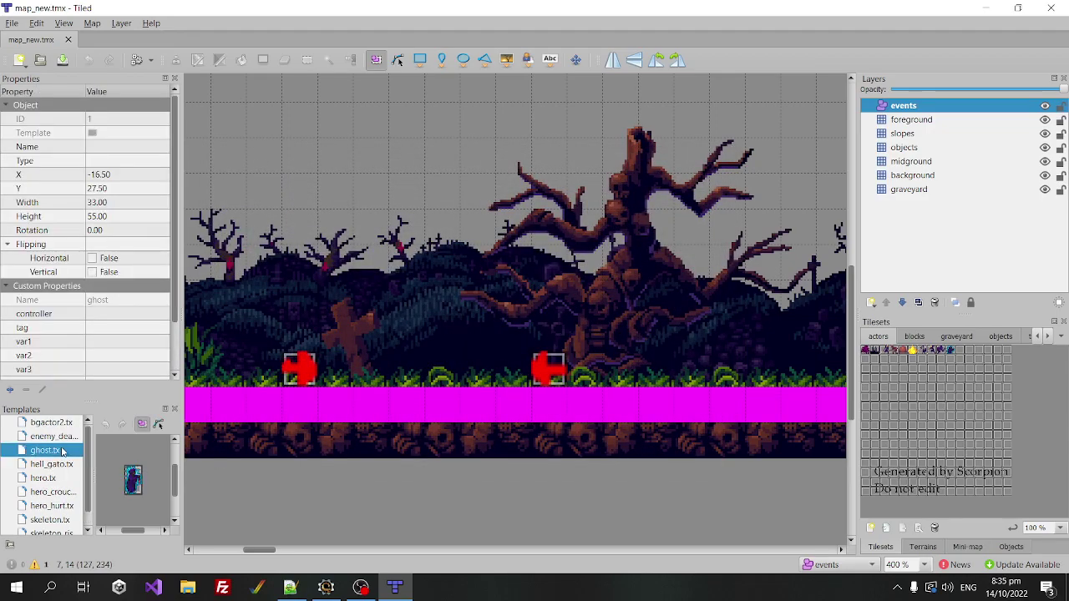
{"action": "left_click", "coordinate": [48, 479]}
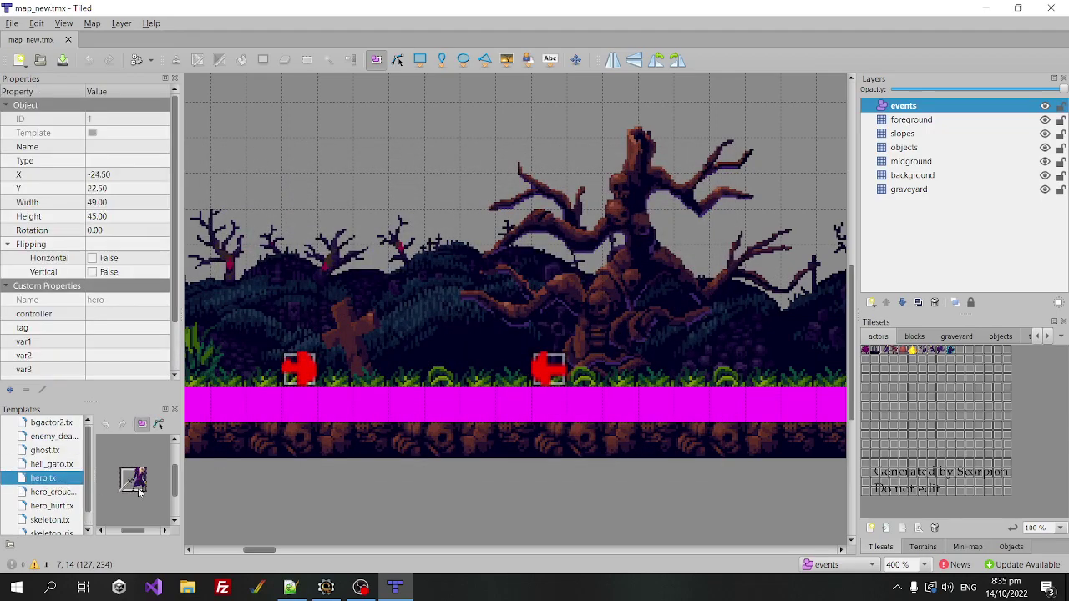
{"action": "left_click_drag", "start_coordinate": [264, 551], "coordinate": [241, 553]}
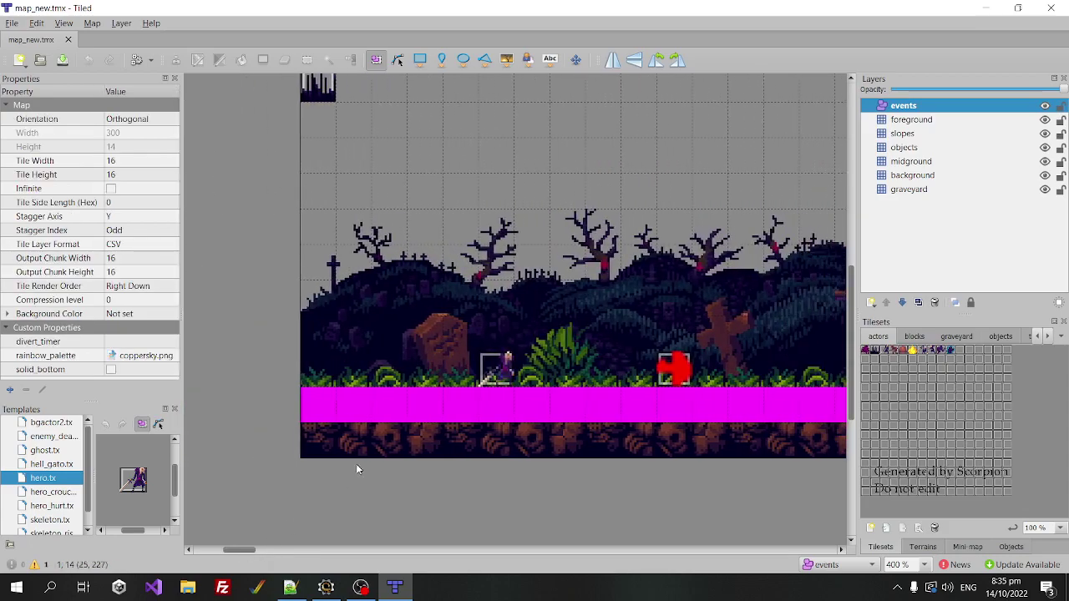
Step: On the objects layer, erase the old hero tile and the red actor tile near the cross
{"action": "left_click", "coordinate": [919, 148]}
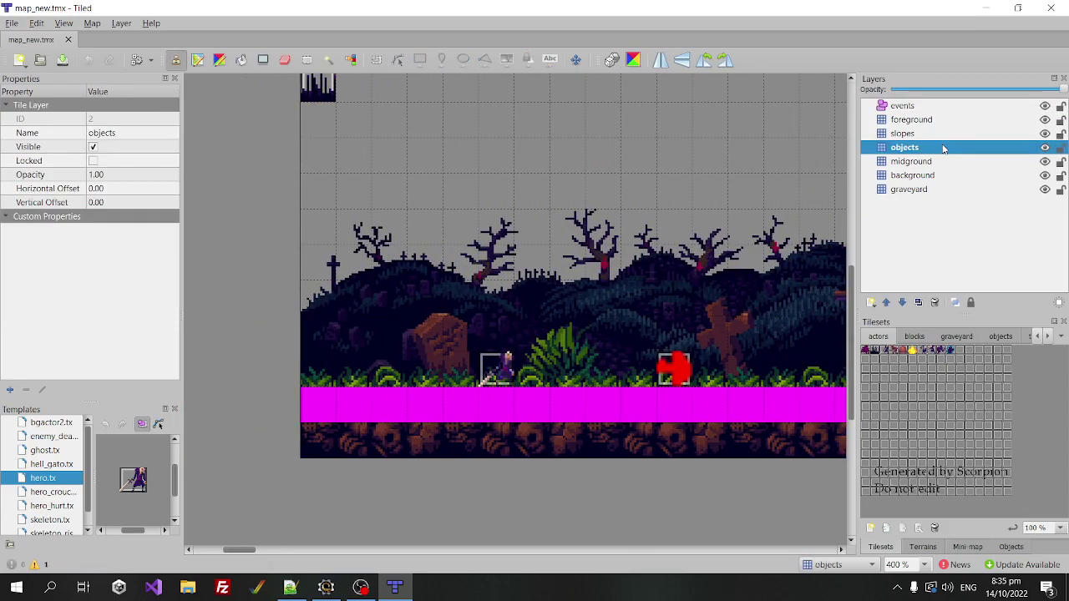
{"action": "left_click", "coordinate": [284, 61]}
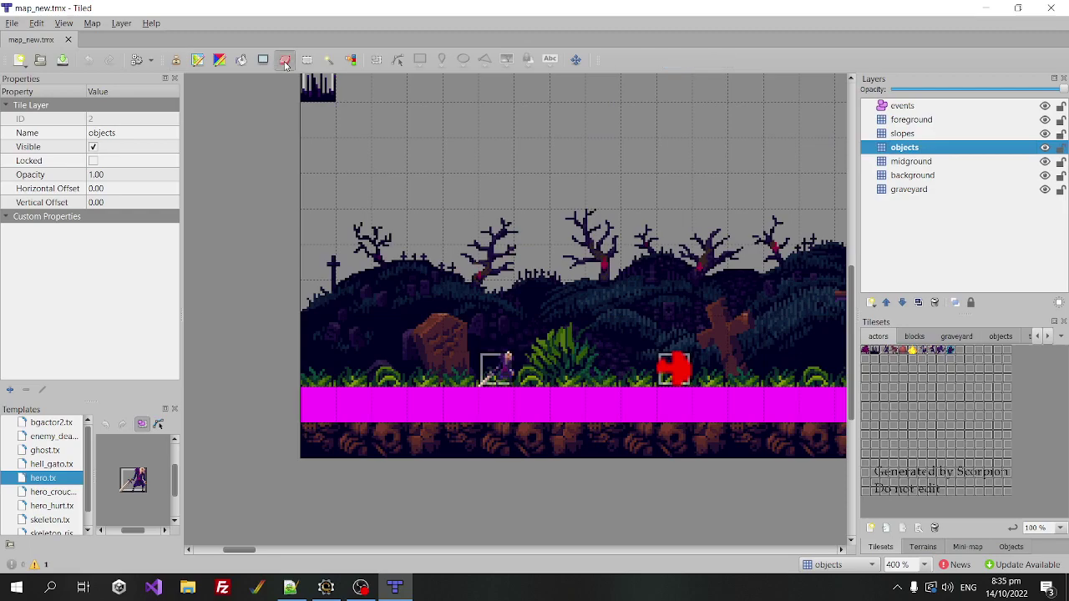
{"action": "left_click", "coordinate": [504, 374]}
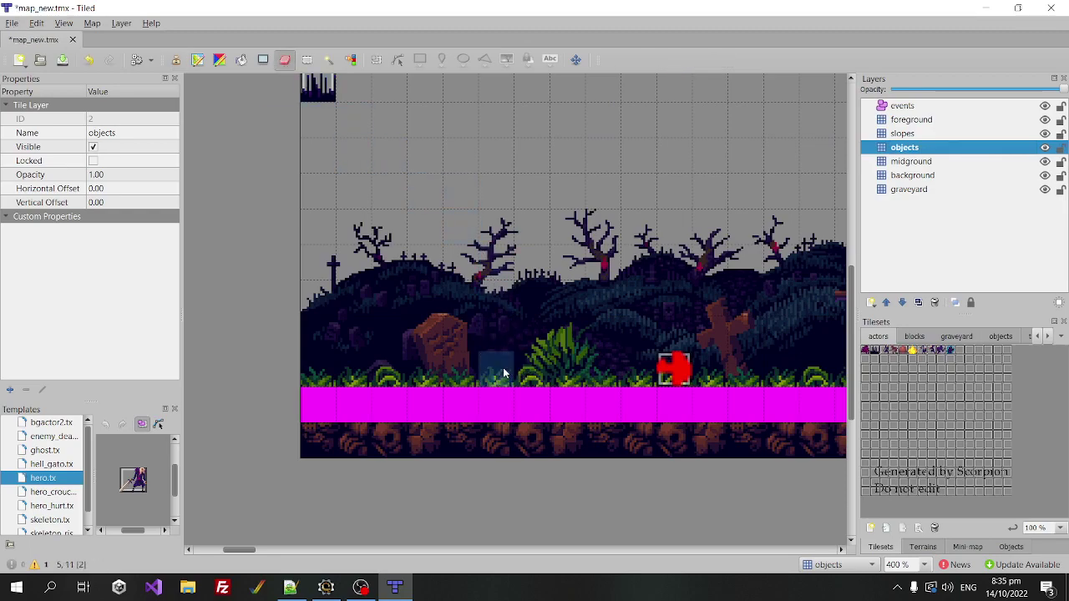
{"action": "left_click", "coordinate": [683, 371]}
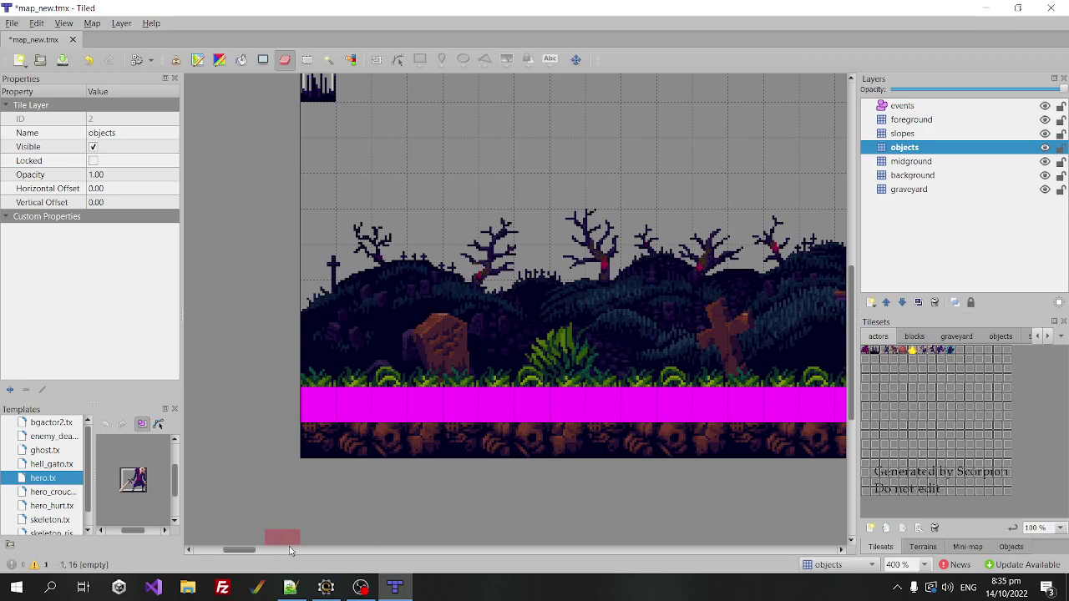
{"action": "left_click_drag", "start_coordinate": [244, 552], "coordinate": [243, 552]}
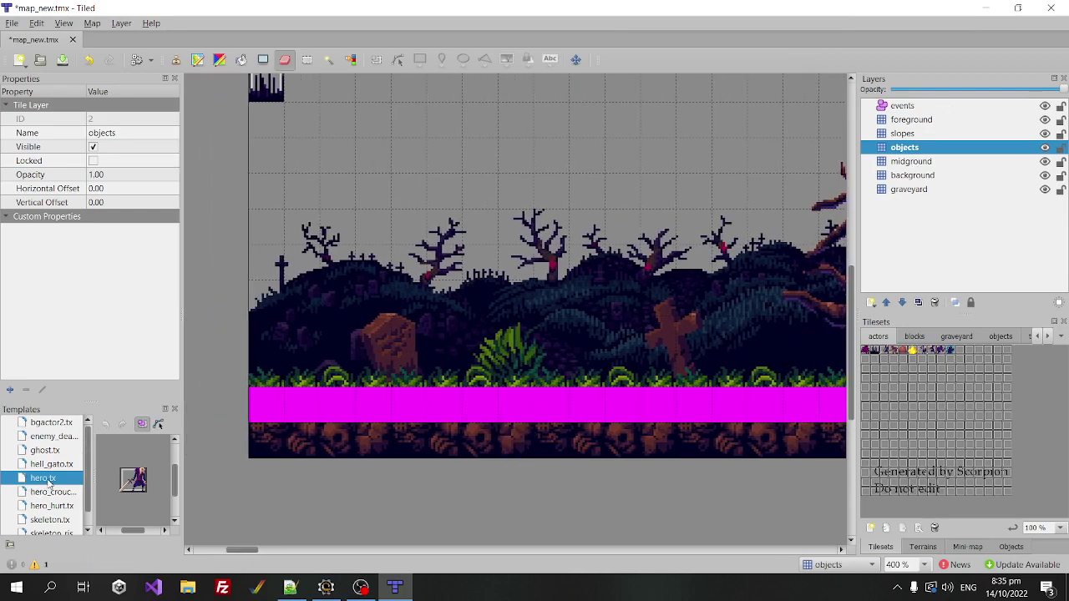
Step: Try dropping the hero template onto the map, then make the events layer current
{"action": "left_click_drag", "start_coordinate": [47, 485], "coordinate": [353, 329]}
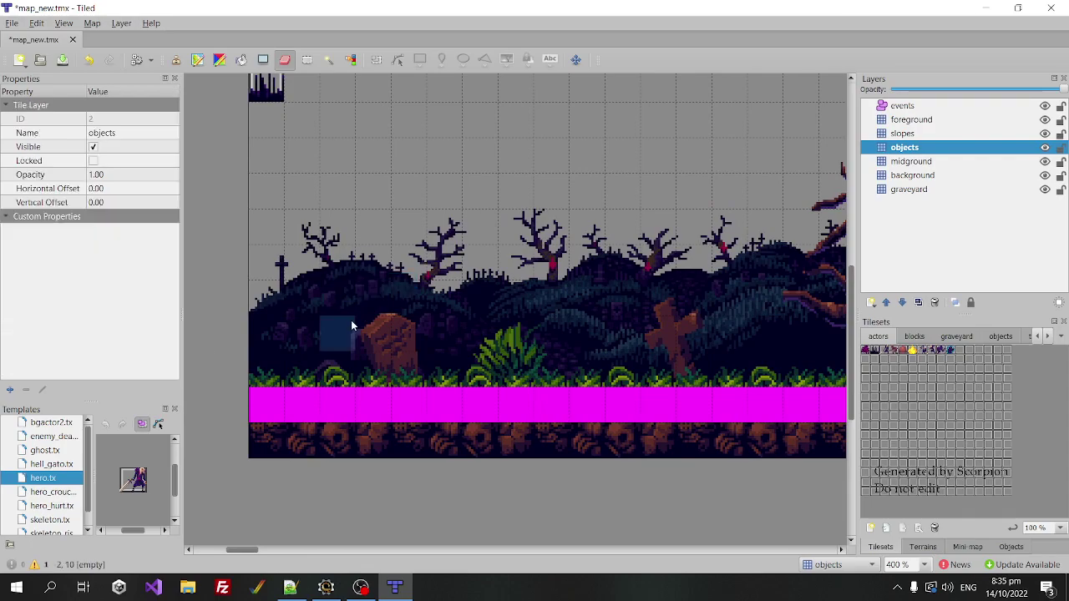
{"action": "left_click_drag", "start_coordinate": [45, 480], "coordinate": [593, 297]}
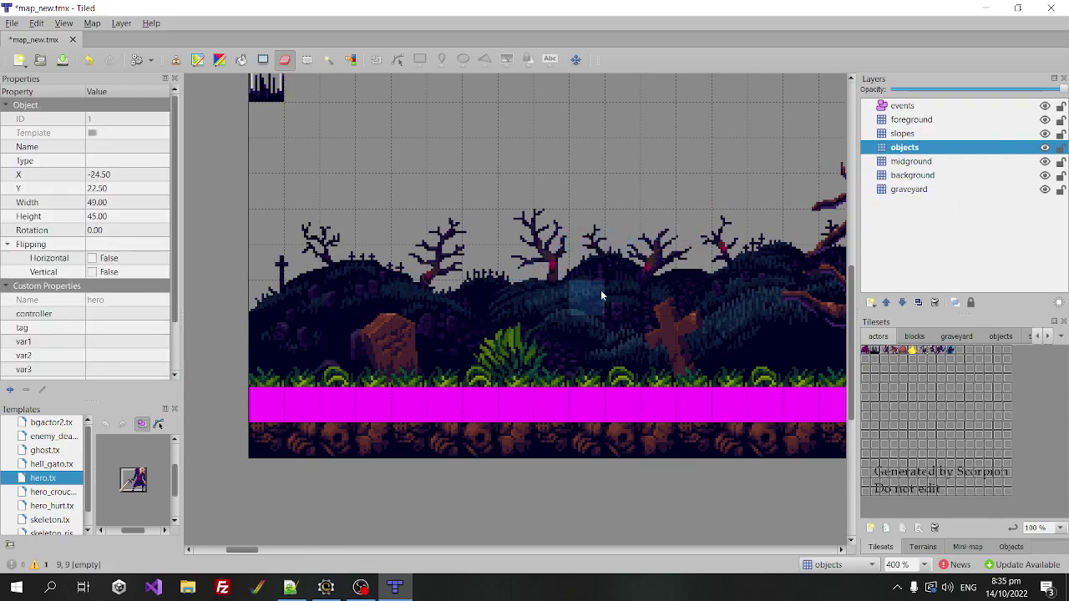
{"action": "left_click", "coordinate": [919, 106]}
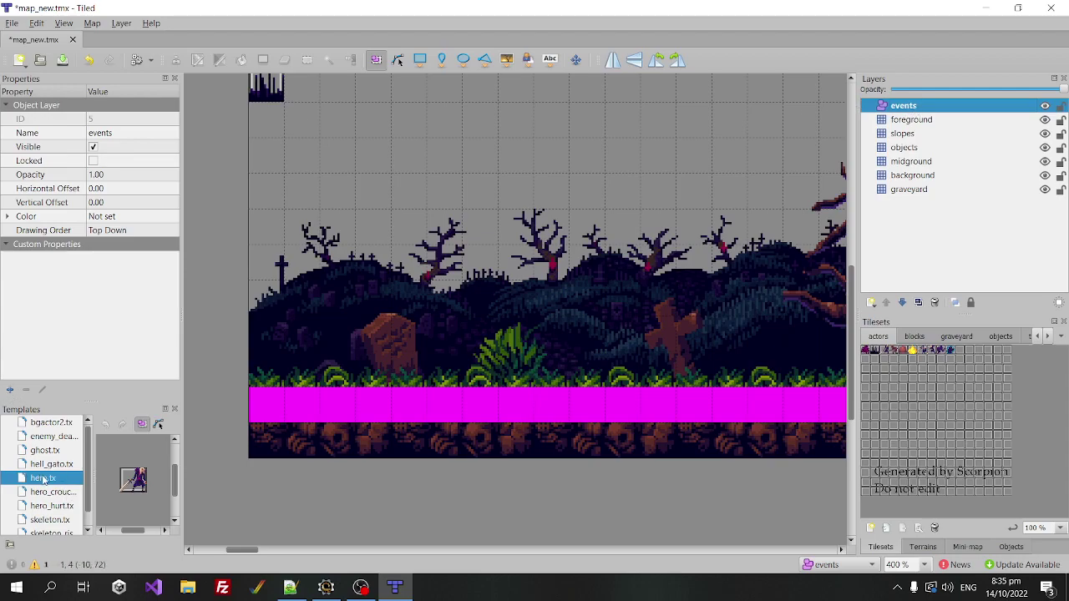
Step: Place a hero template at left above the ground, save, then place a second further right
{"action": "left_click_drag", "start_coordinate": [43, 480], "coordinate": [408, 321]}
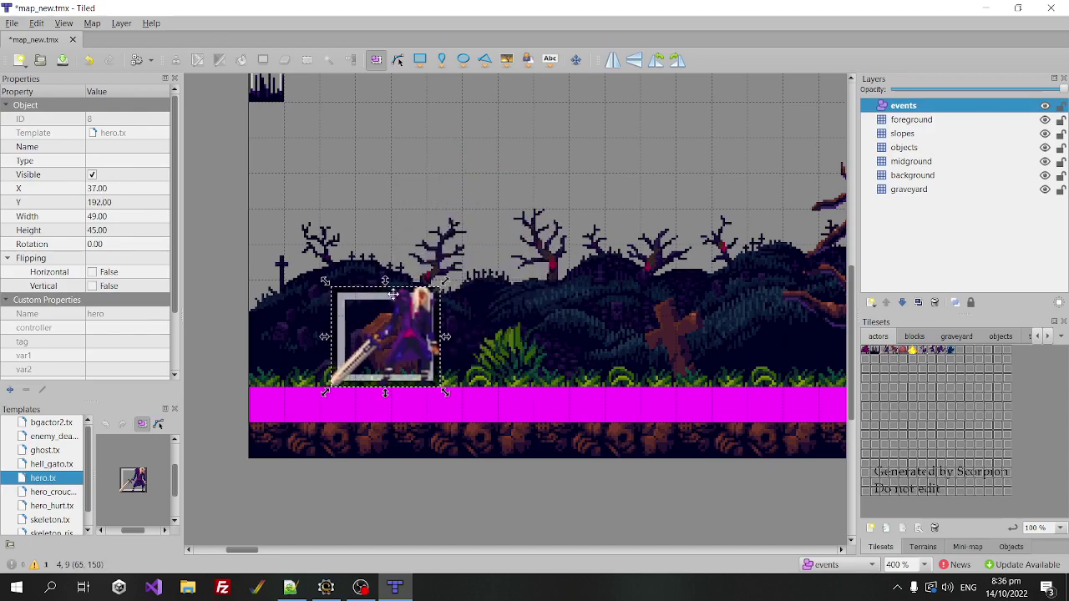
{"action": "left_click", "coordinate": [11, 22]}
{"action": "left_click", "coordinate": [53, 92]}
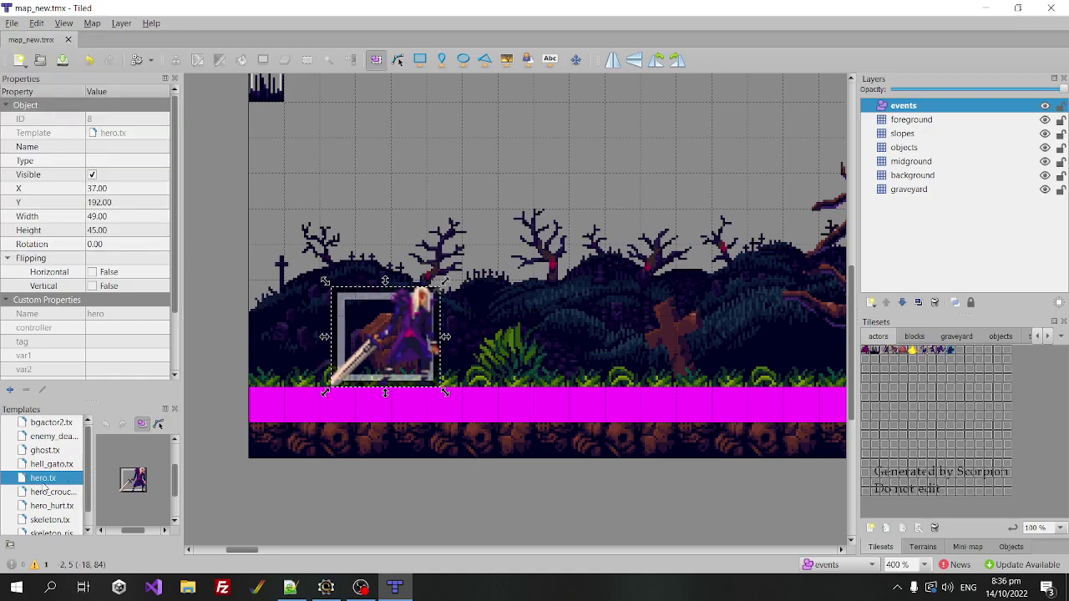
{"action": "left_click_drag", "start_coordinate": [43, 478], "coordinate": [698, 325]}
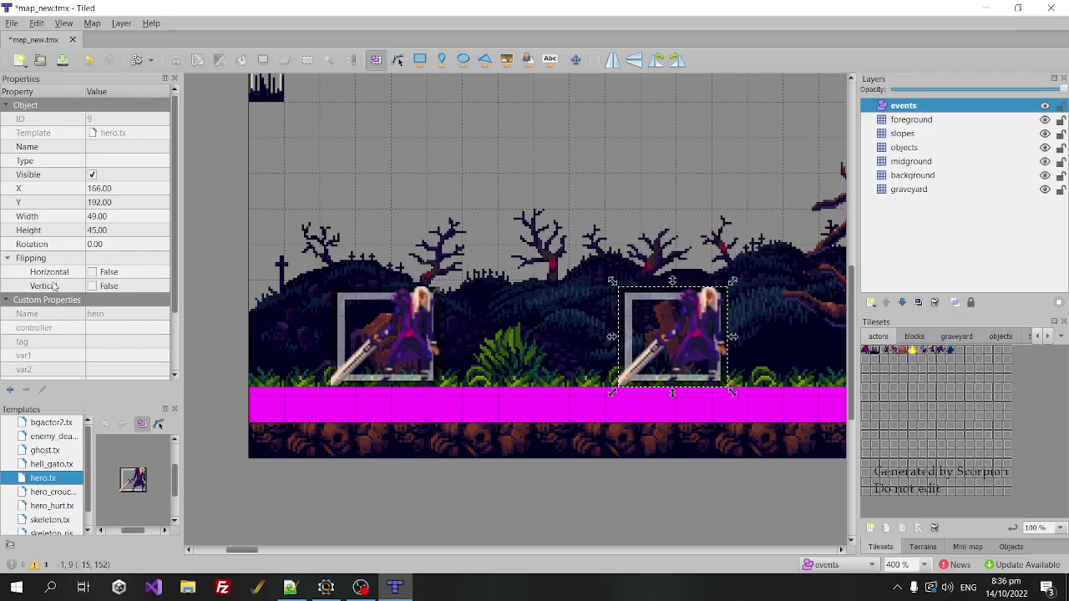
Step: Set the second hero's controller to 2, yield_delay to 500 and yield_destination to destroy_actor
{"action": "scroll", "coordinate": [55, 284], "scroll_direction": "down", "scroll_amount": 2}
{"action": "left_click", "coordinate": [109, 258]}
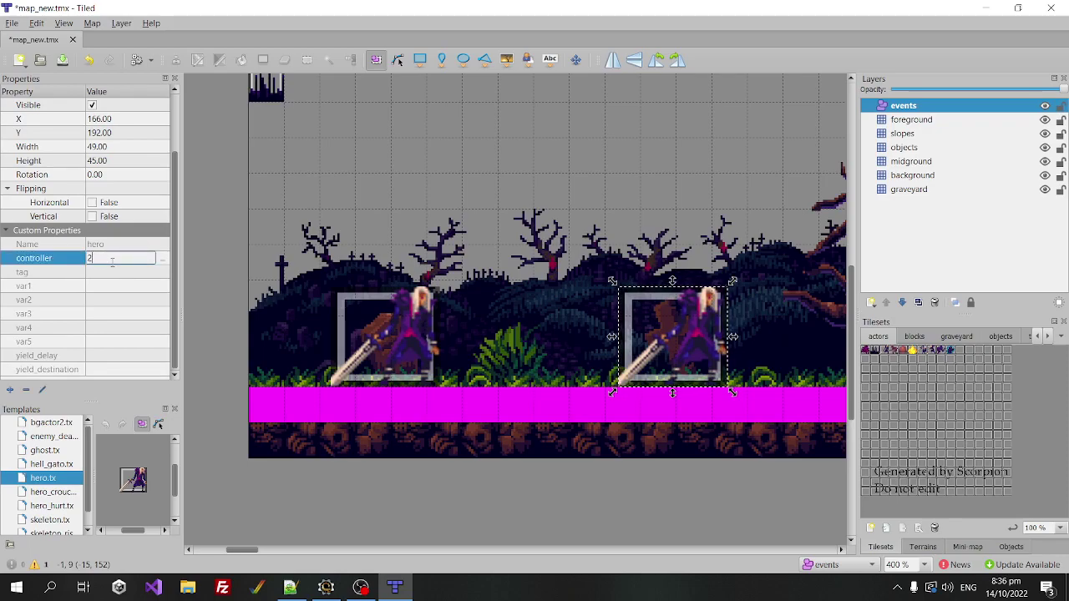
{"action": "key", "text": "Return"}
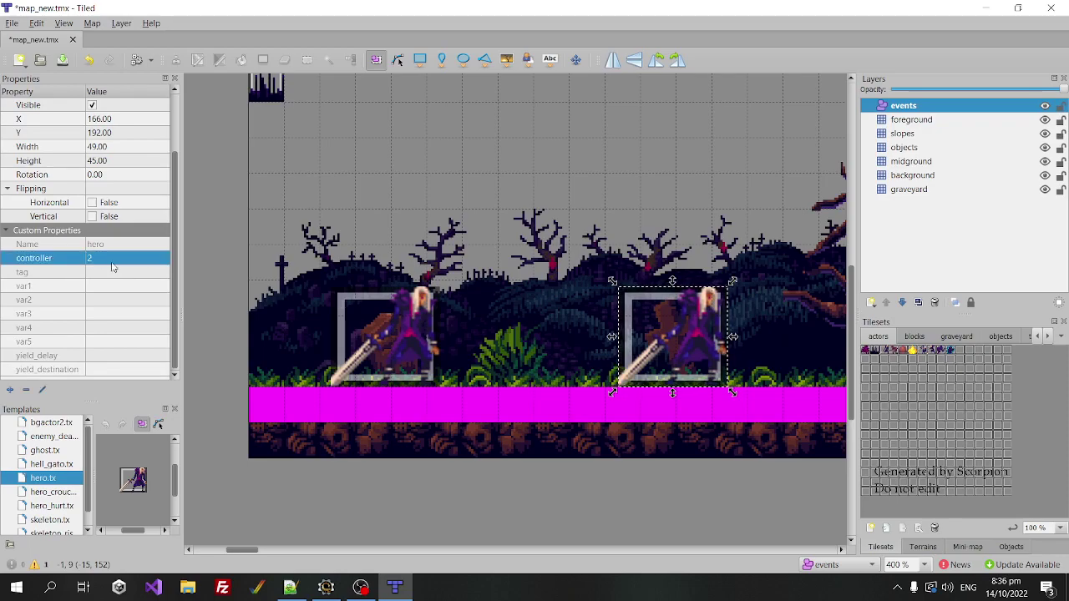
{"action": "left_click", "coordinate": [114, 356]}
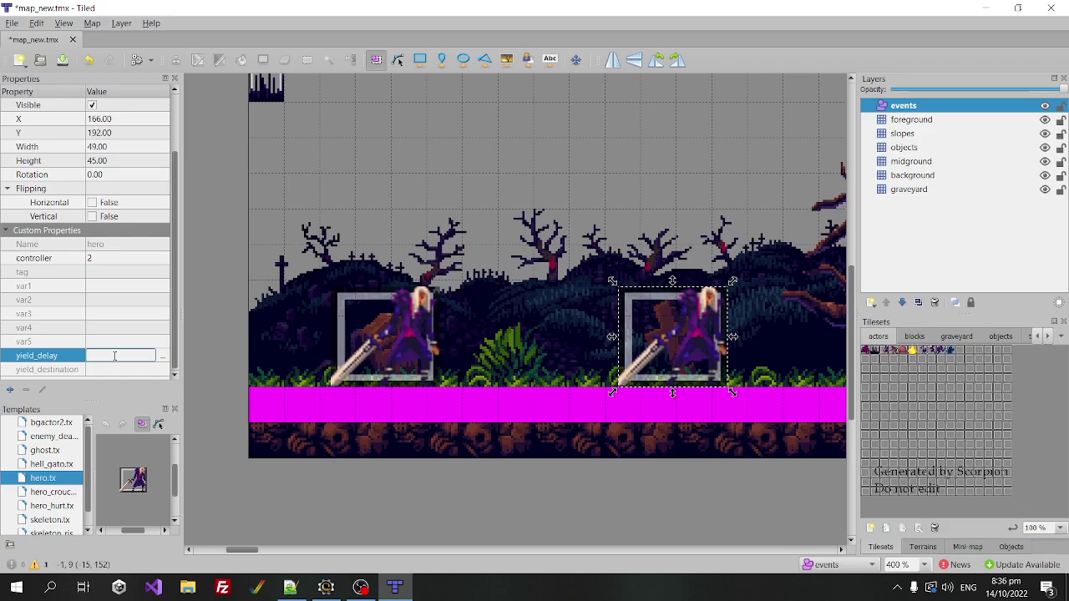
{"action": "type", "text": "500"}
{"action": "key", "text": "Return"}
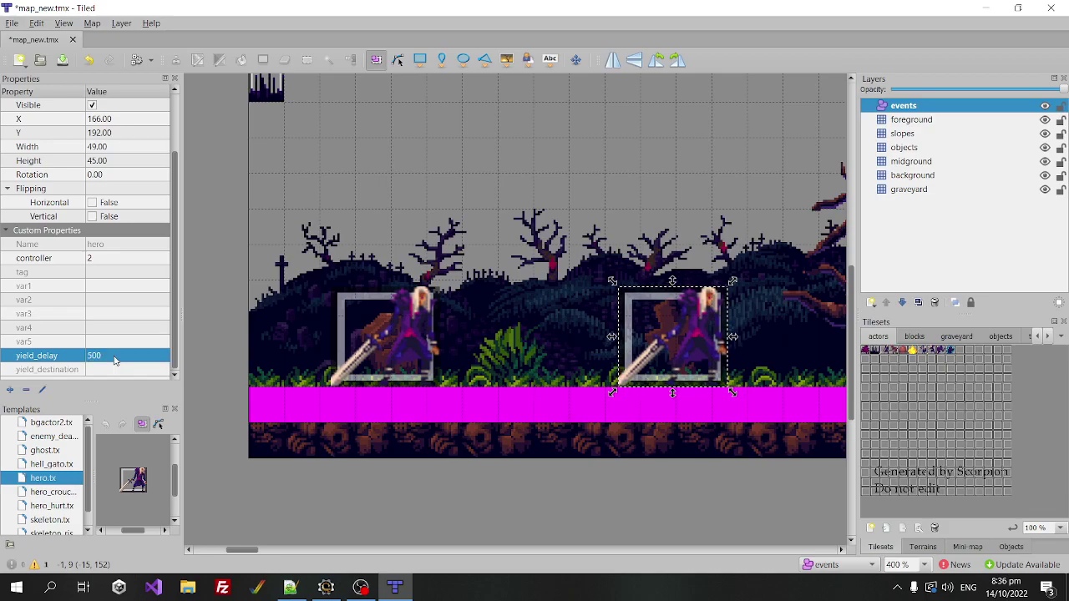
{"action": "left_click", "coordinate": [148, 382]}
{"action": "left_click", "coordinate": [114, 370]}
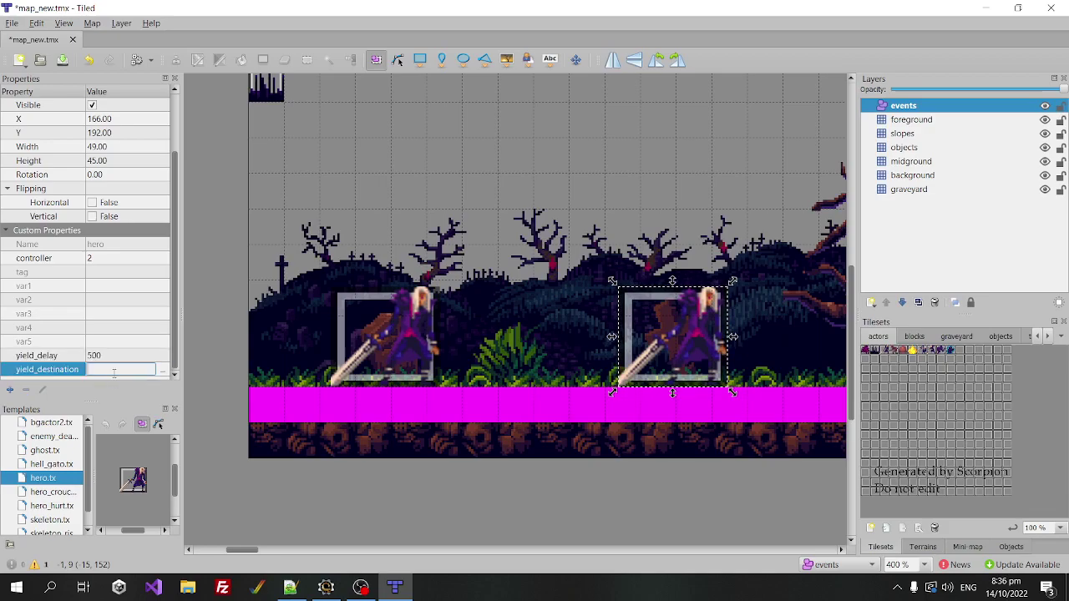
{"action": "type", "text": "destr"}
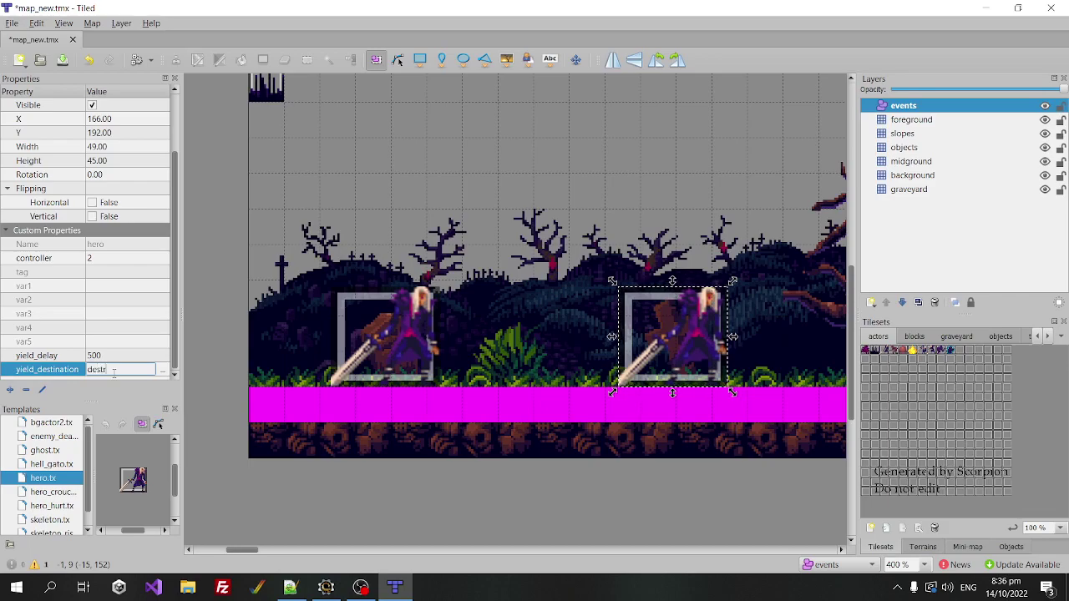
{"action": "type", "text": "oy actor"}
{"action": "key", "text": "Return"}
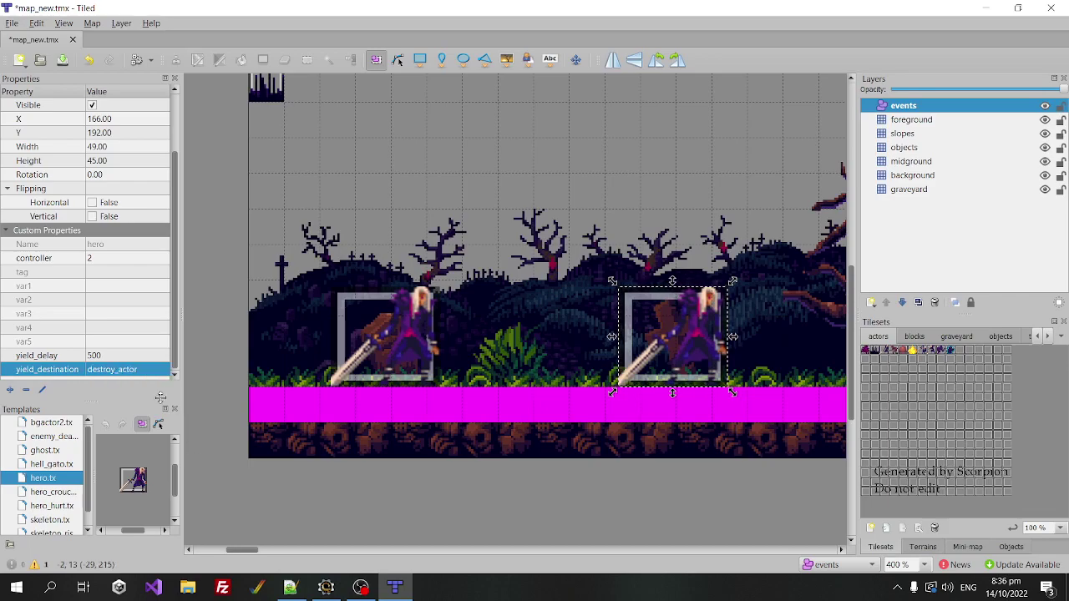
Step: Review the second hero's yield, controller, tag and unused var property values
{"action": "left_click", "coordinate": [122, 356]}
{"action": "left_click", "coordinate": [122, 369]}
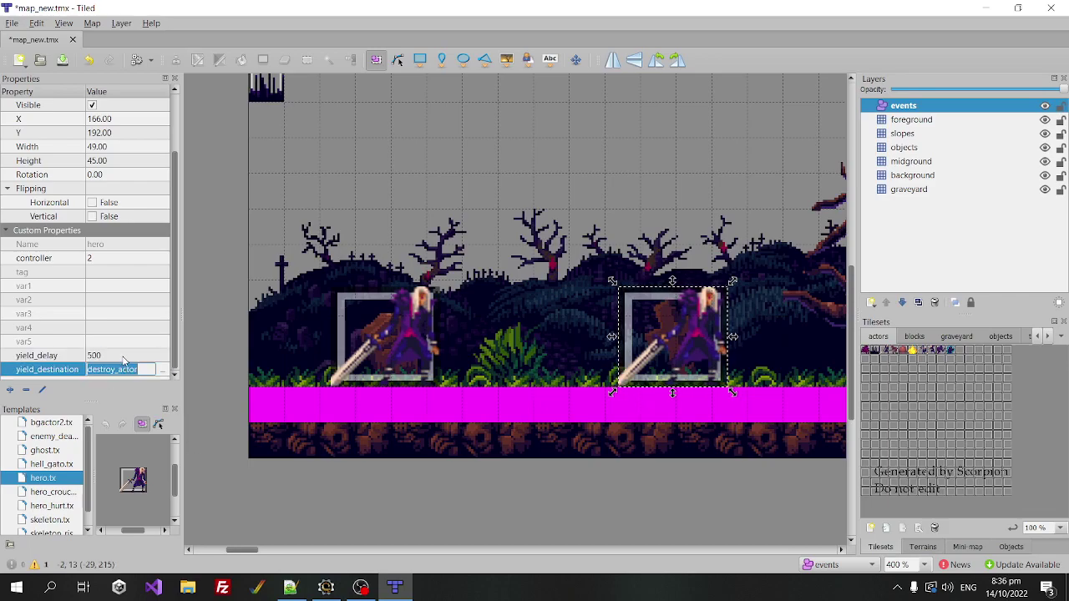
{"action": "left_click", "coordinate": [122, 356]}
{"action": "left_click", "coordinate": [122, 370]}
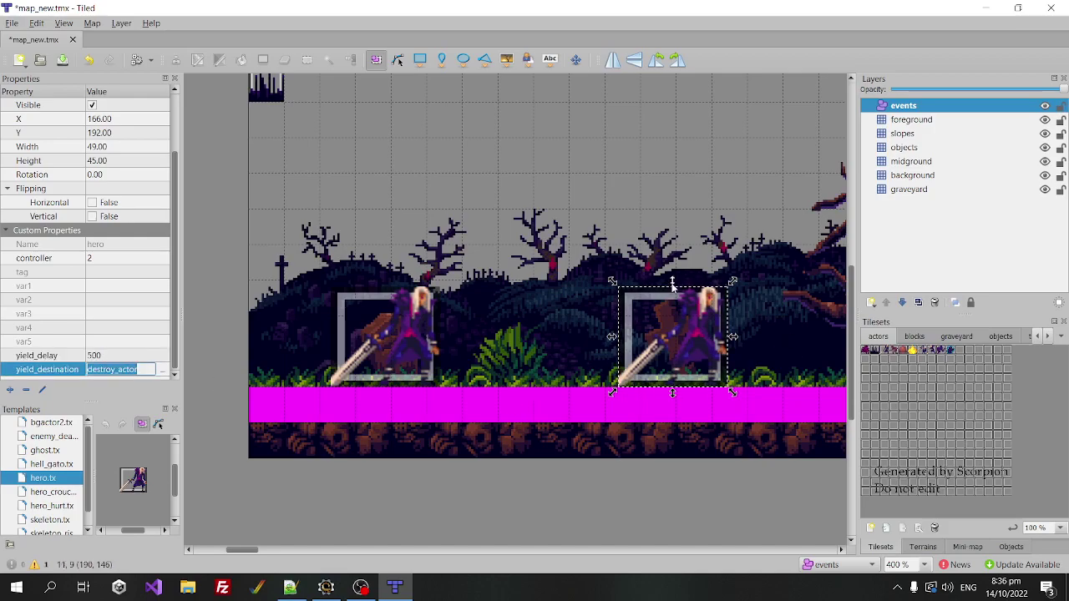
{"action": "left_click", "coordinate": [139, 358]}
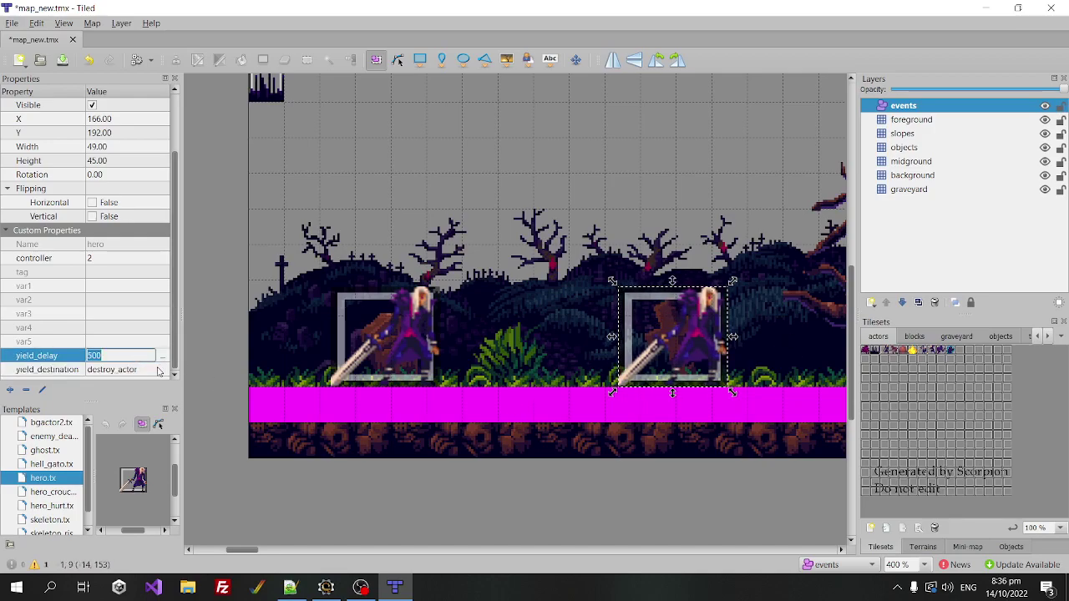
{"action": "left_click", "coordinate": [101, 258]}
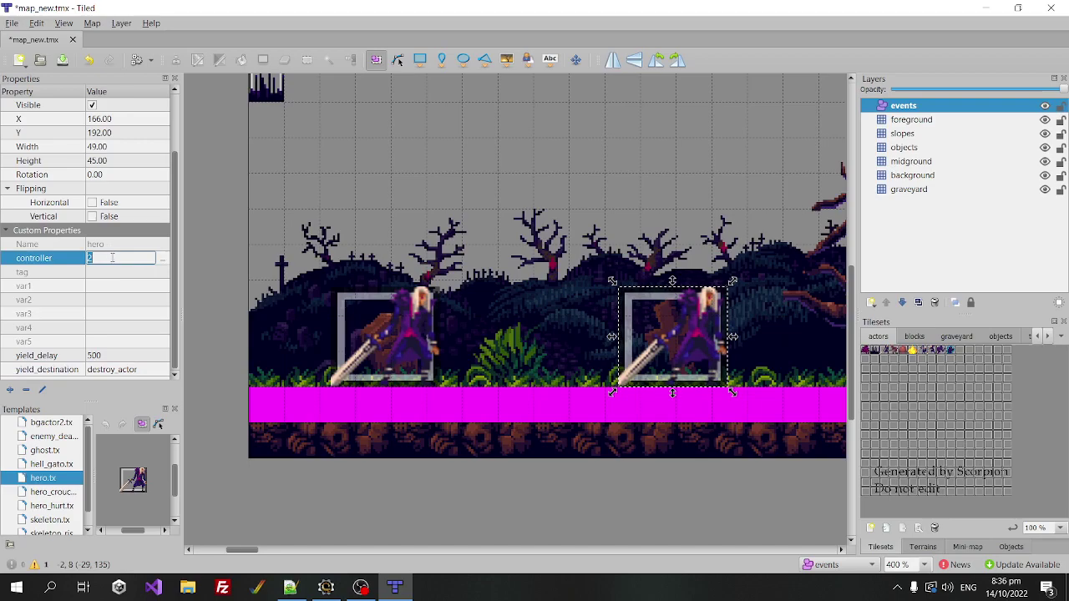
{"action": "left_click", "coordinate": [108, 272]}
{"action": "left_click", "coordinate": [111, 285]}
{"action": "left_click", "coordinate": [109, 300]}
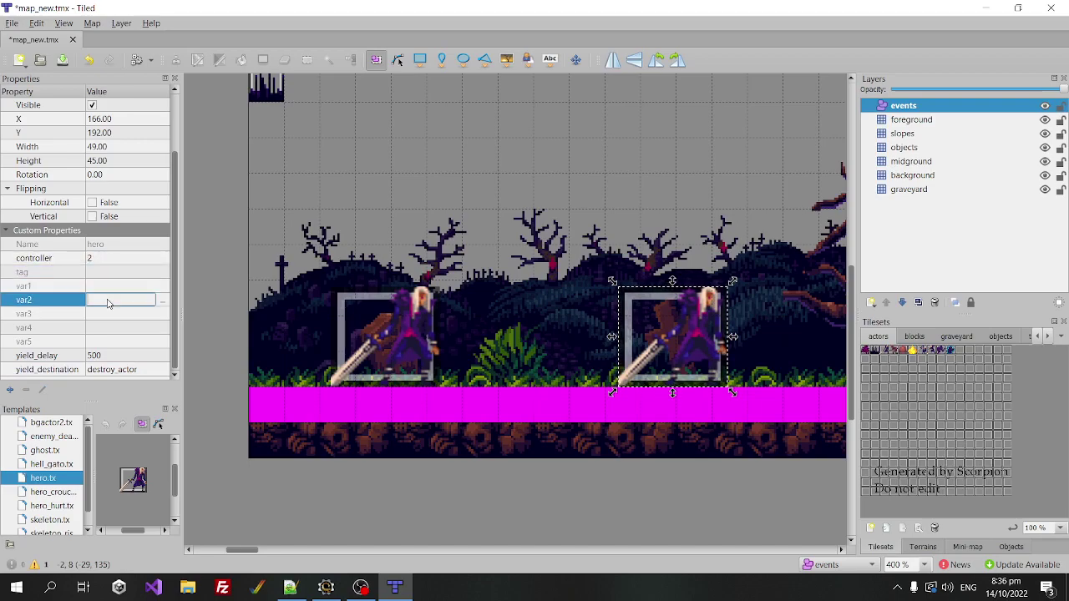
{"action": "left_click", "coordinate": [109, 314]}
{"action": "left_click", "coordinate": [108, 327]}
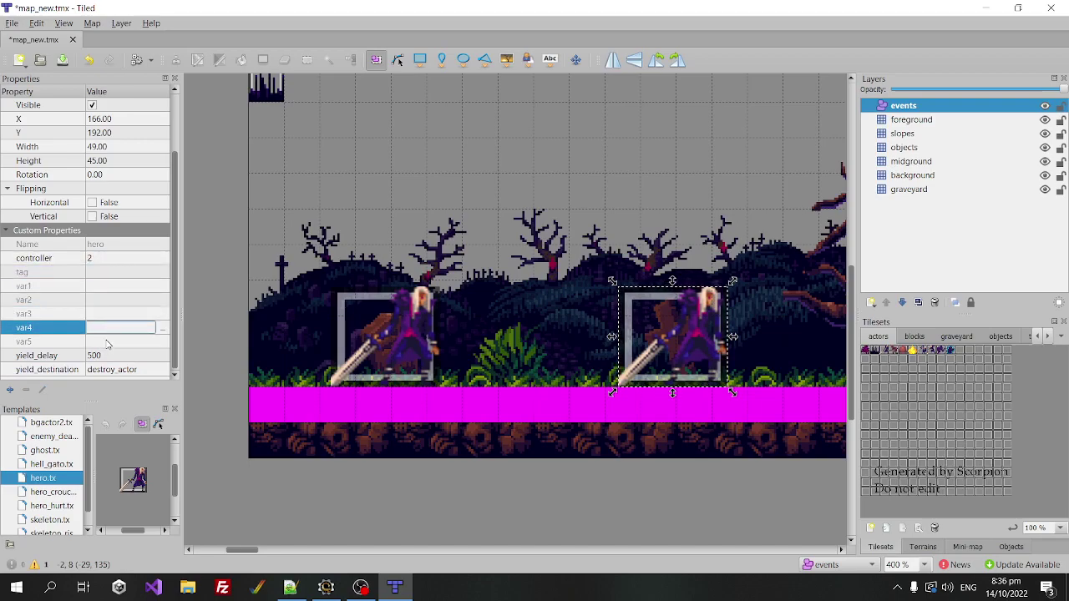
{"action": "left_click", "coordinate": [109, 342]}
{"action": "left_click", "coordinate": [108, 327]}
{"action": "left_click", "coordinate": [109, 314]}
{"action": "left_click", "coordinate": [109, 300]}
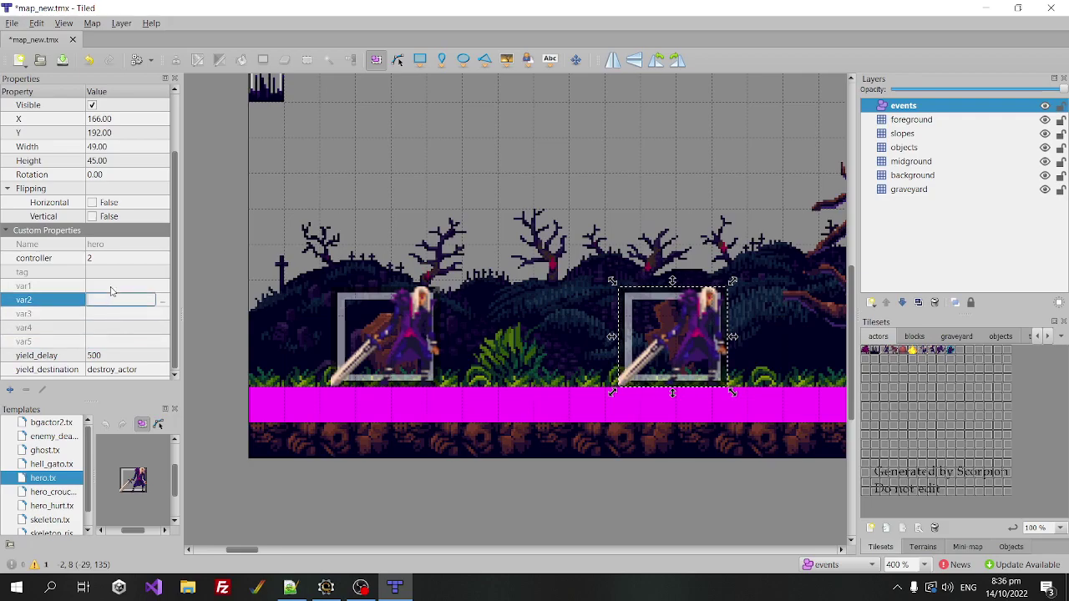
{"action": "left_click", "coordinate": [110, 286]}
{"action": "left_click", "coordinate": [115, 273]}
{"action": "left_click", "coordinate": [109, 288]}
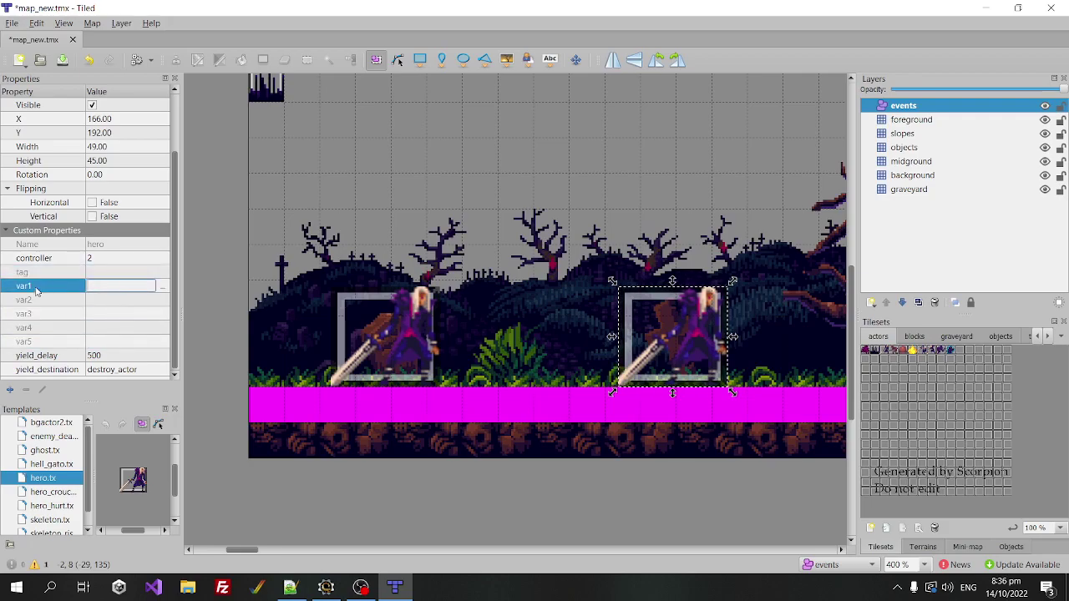
{"action": "left_click", "coordinate": [121, 274]}
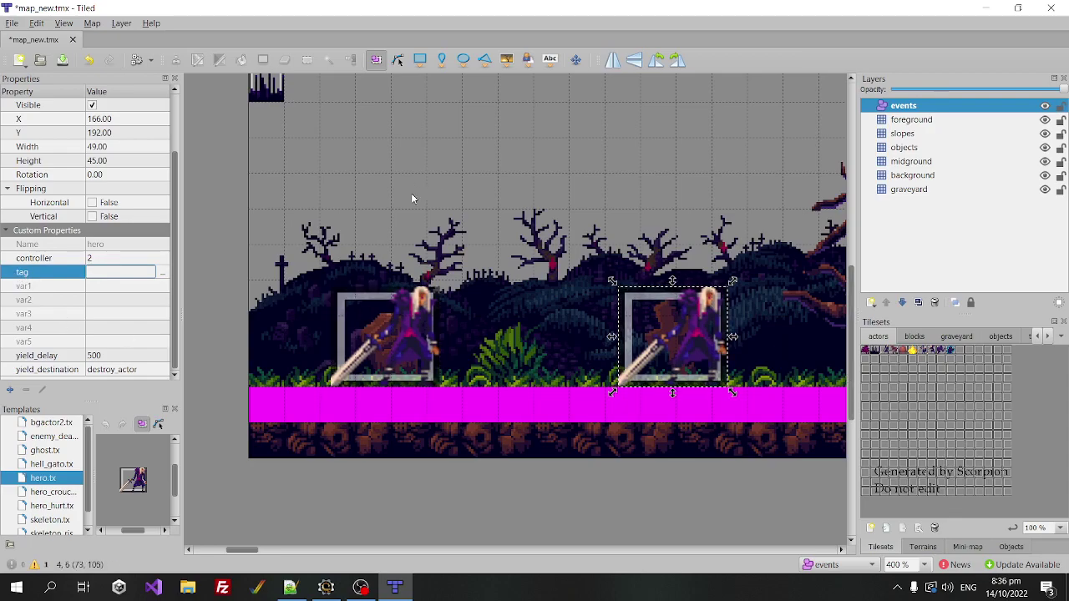
Step: Compare with the first hero, reselect the second hero, and save the map
{"action": "left_click", "coordinate": [402, 335]}
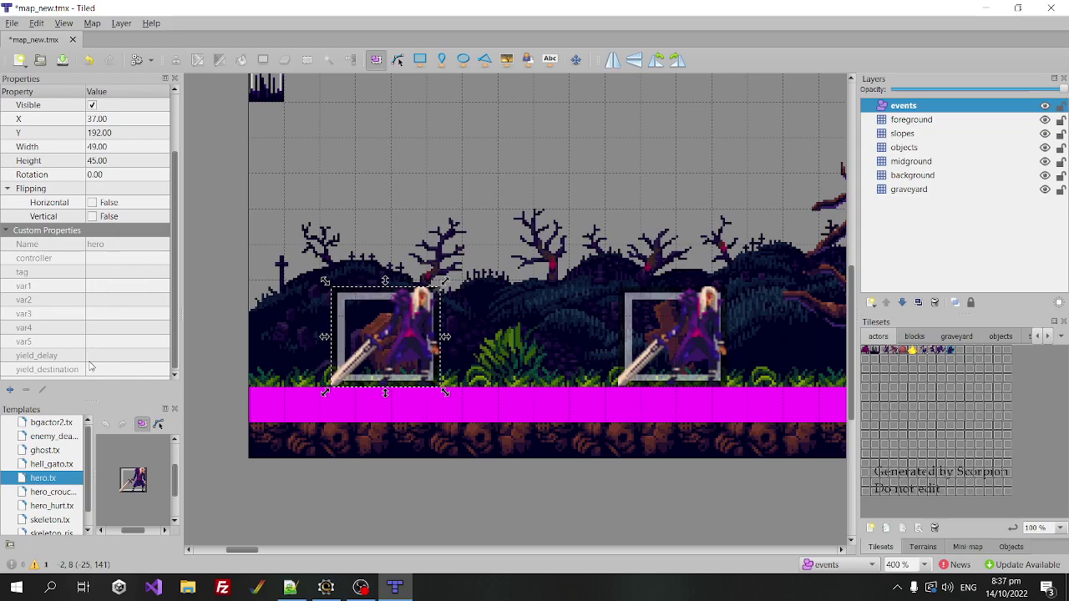
{"action": "left_click", "coordinate": [561, 325]}
{"action": "scroll", "coordinate": [106, 293], "scroll_direction": "down", "scroll_amount": 3}
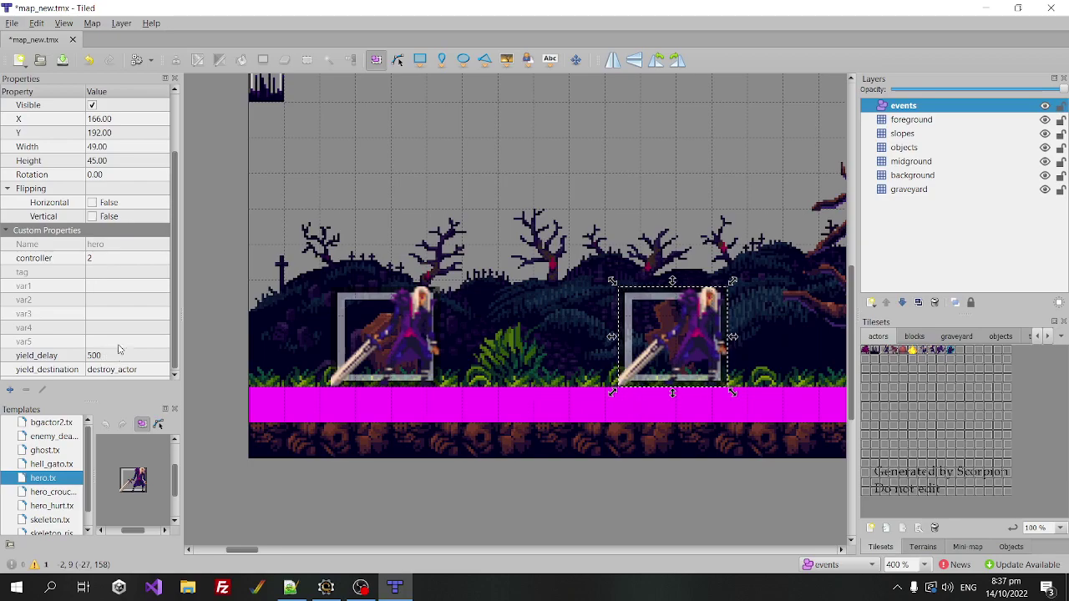
{"action": "left_click", "coordinate": [11, 23]}
{"action": "left_click", "coordinate": [52, 90]}
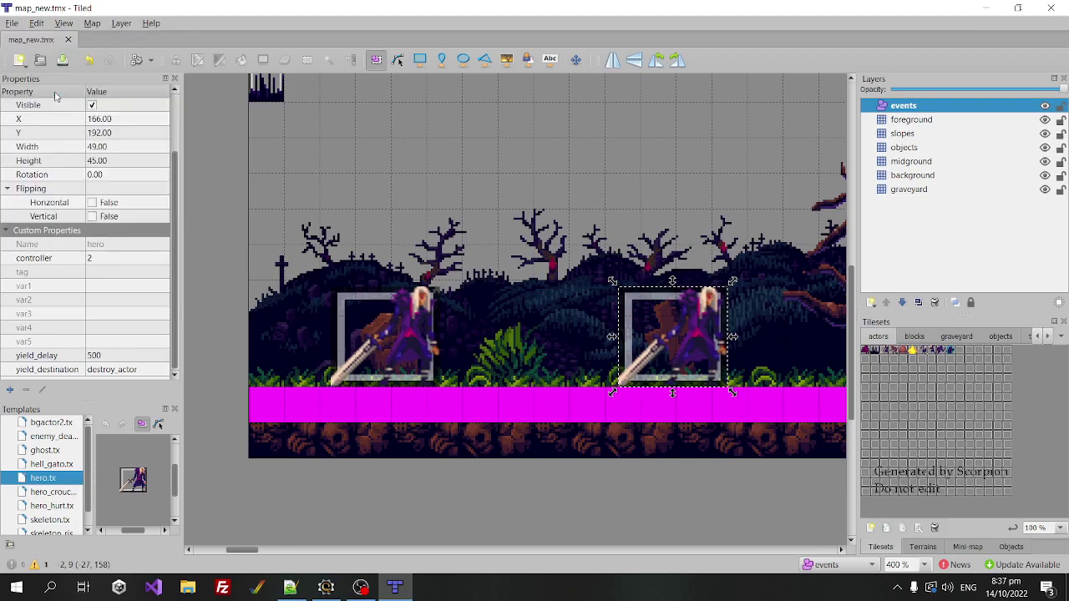
Step: Close Tiled and, from Scorpion Editor's project overview, compile and run the game in WinUAE
{"action": "left_click", "coordinate": [1051, 7]}
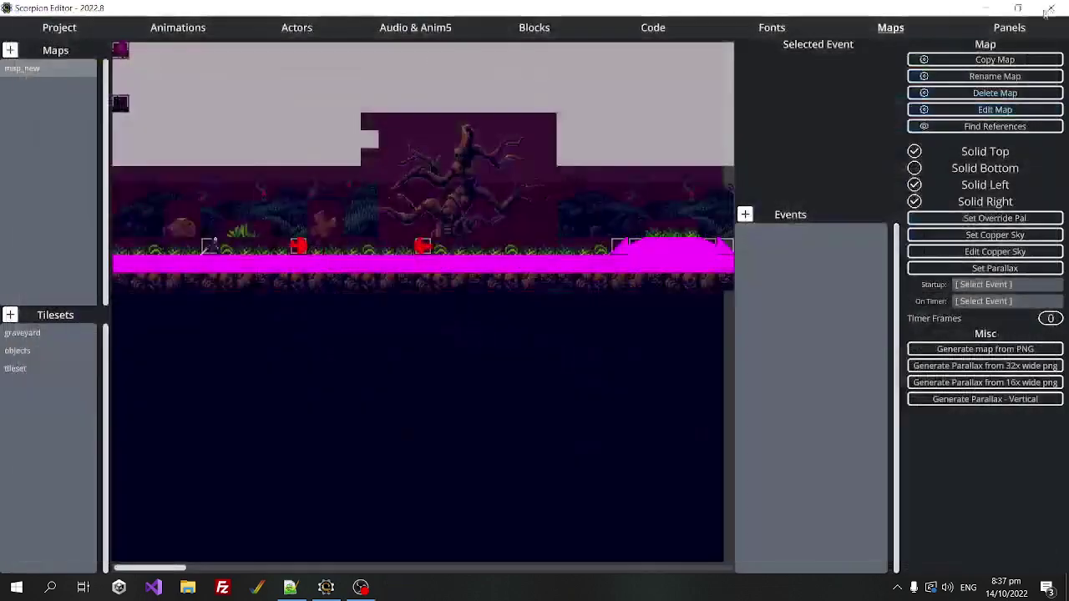
{"action": "left_click", "coordinate": [70, 28]}
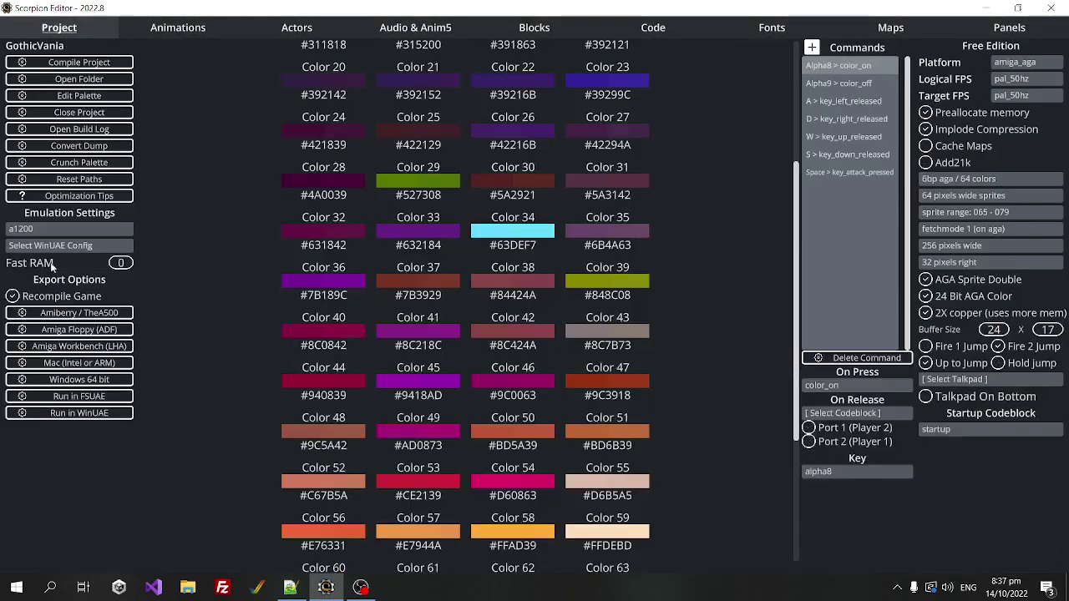
{"action": "left_click", "coordinate": [88, 415]}
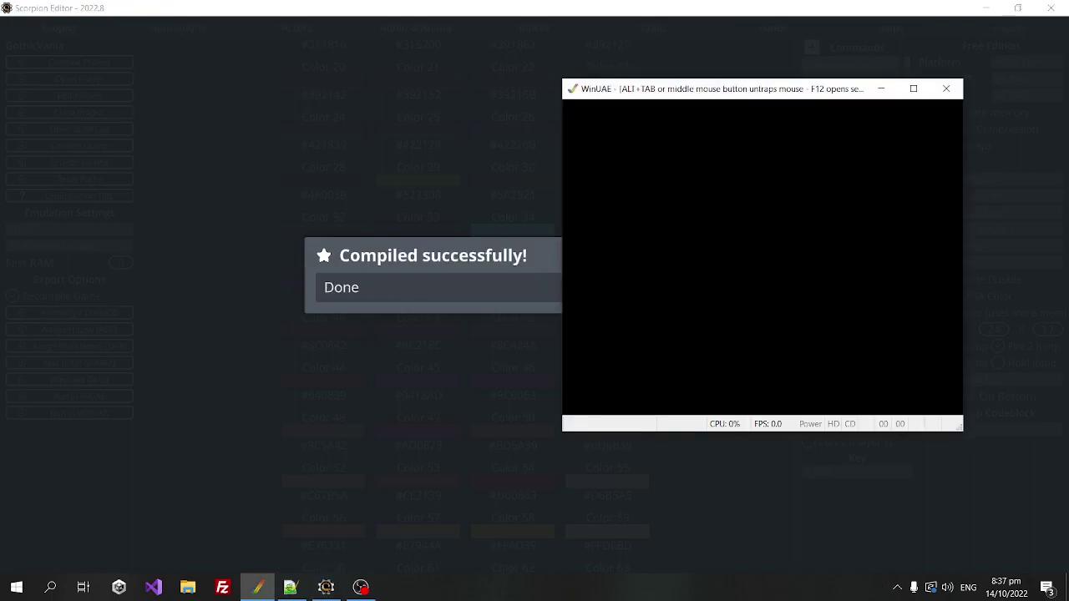
Step: Check WinUAE's game port settings, run the game, then quit the emulator and dismiss the compile message
{"action": "key", "text": "F12"}
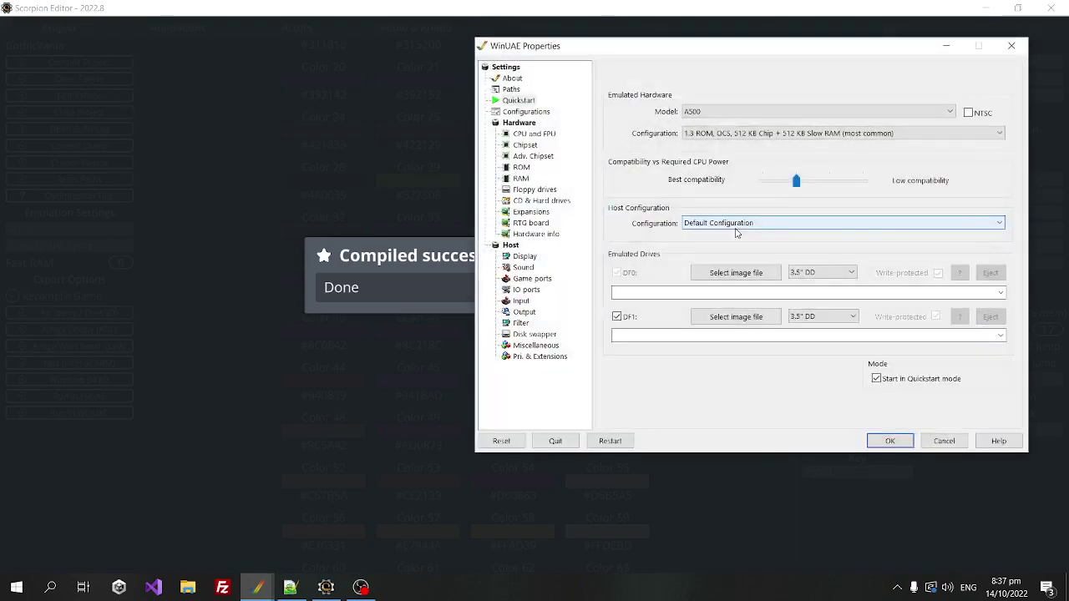
{"action": "left_click", "coordinate": [548, 282]}
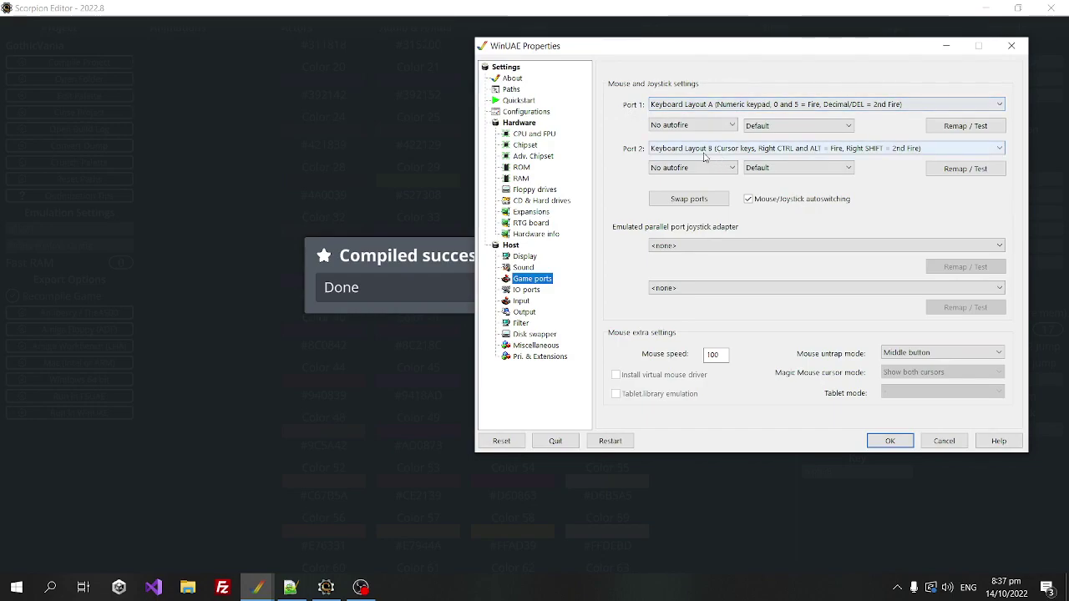
{"action": "left_click", "coordinate": [944, 442]}
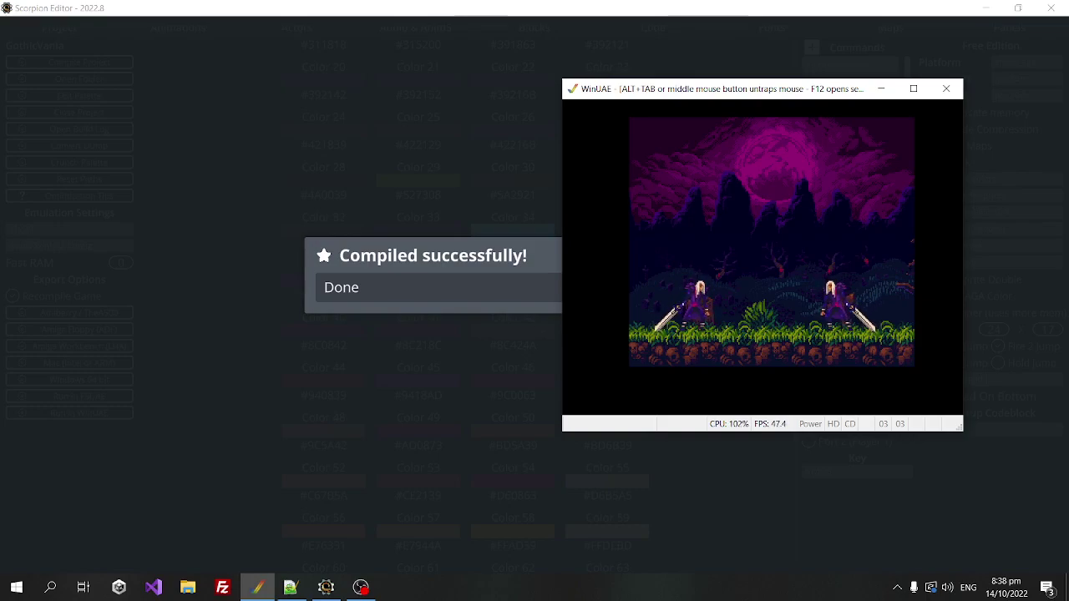
{"action": "key", "text": "alt+F4"}
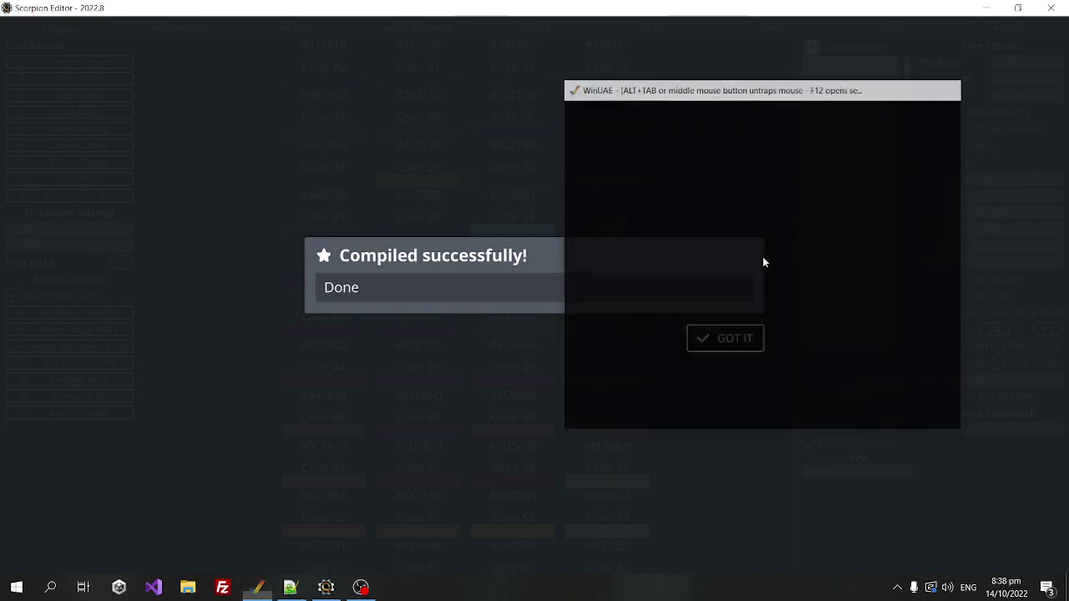
{"action": "left_click", "coordinate": [725, 338]}
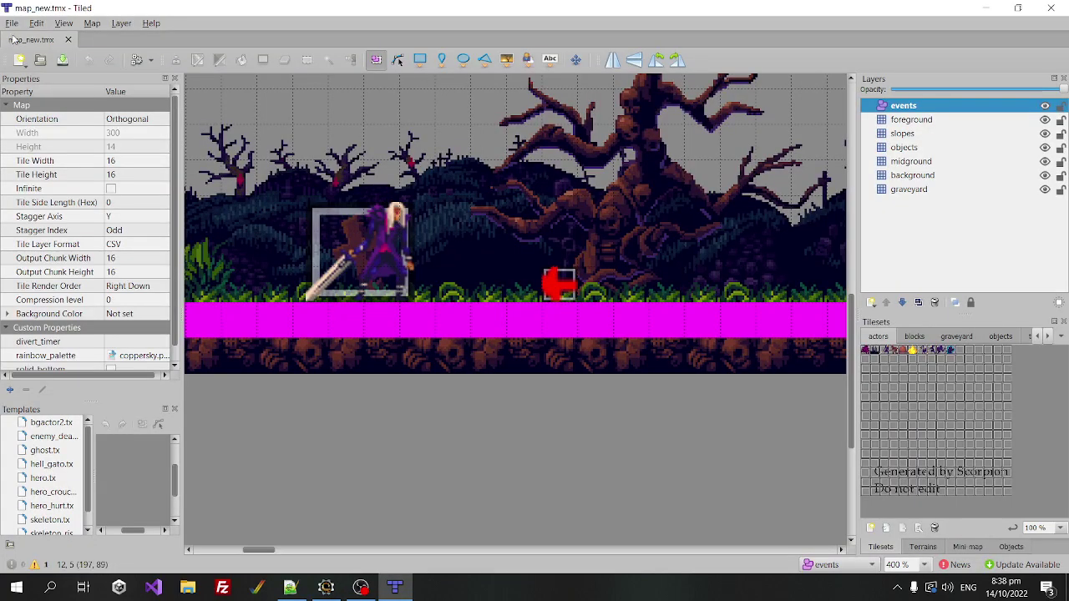
Step: Erase the red marker tile right of the hero on the objects layer
{"action": "left_click", "coordinate": [934, 148]}
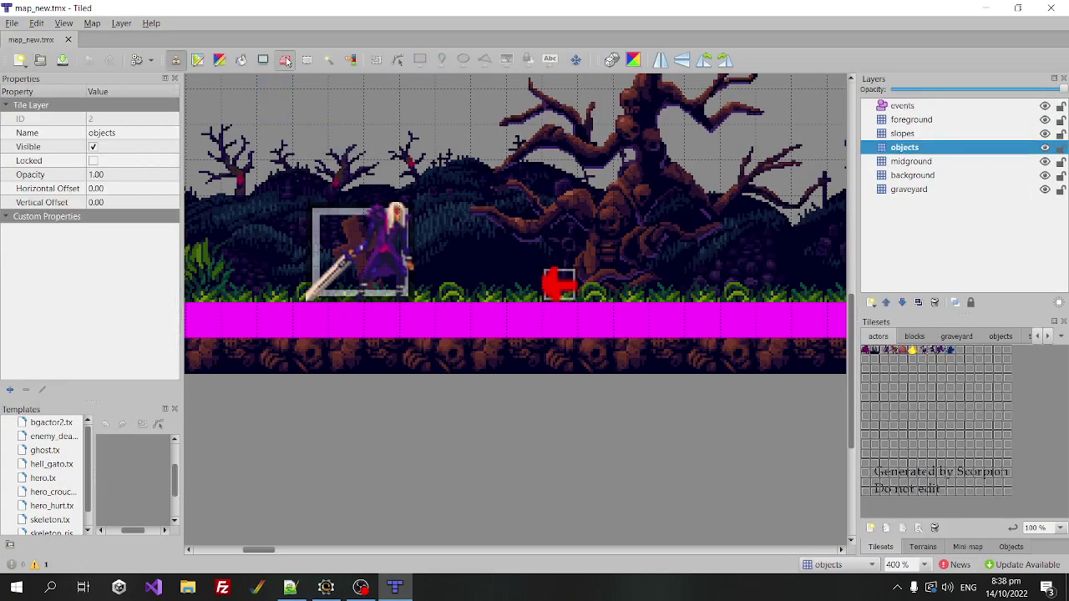
{"action": "left_click", "coordinate": [286, 60]}
{"action": "left_click", "coordinate": [559, 288]}
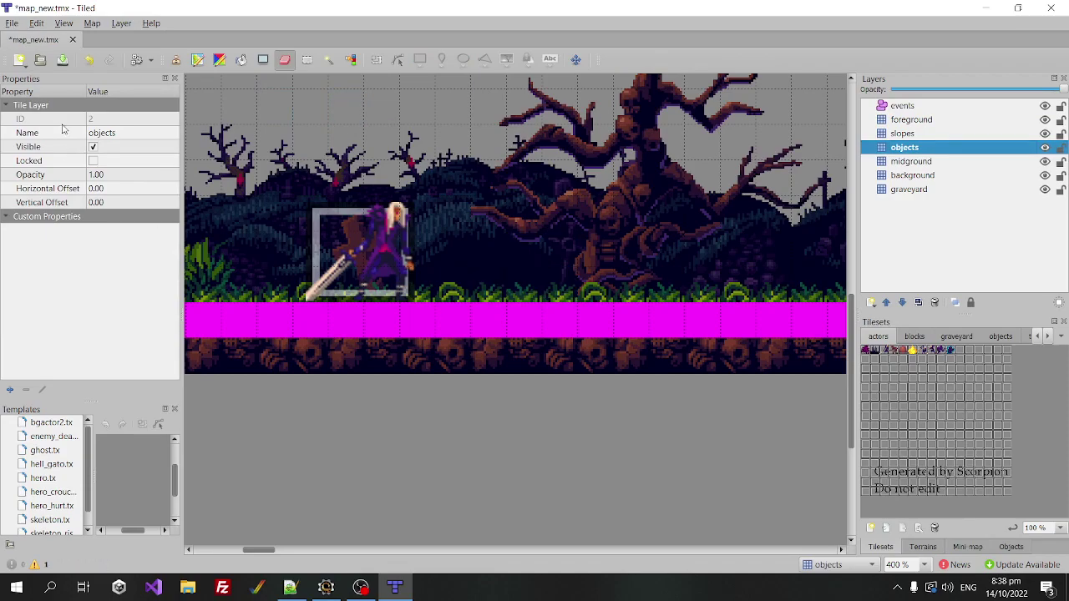
Step: On the events layer, change the hero's yield_delay to 150 and save the map
{"action": "left_click", "coordinate": [902, 106]}
{"action": "left_click", "coordinate": [361, 251]}
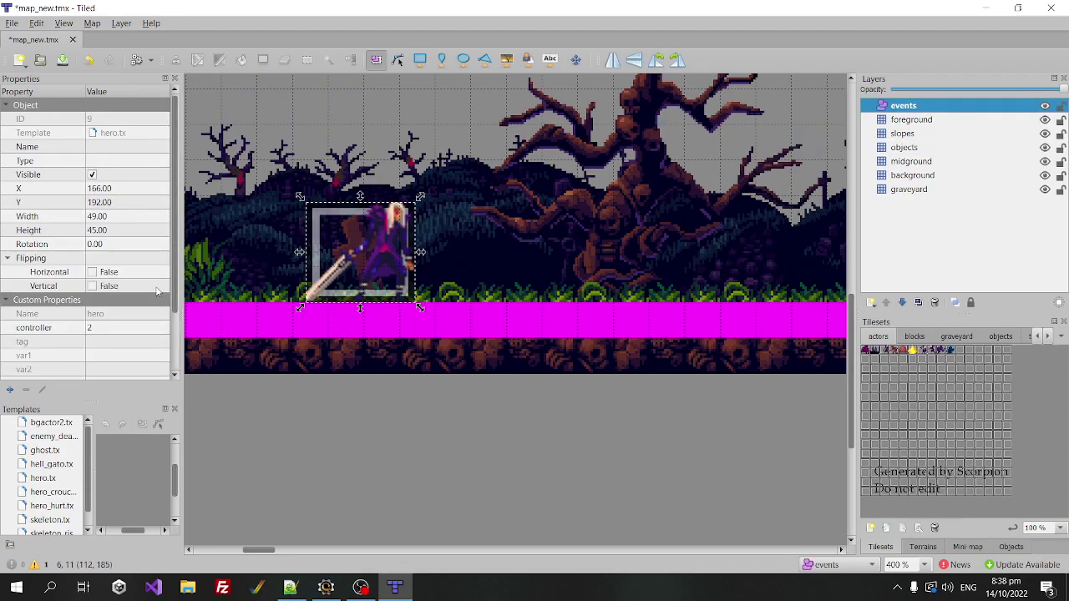
{"action": "scroll", "coordinate": [84, 302], "scroll_direction": "down", "scroll_amount": 2}
{"action": "left_click", "coordinate": [104, 356]}
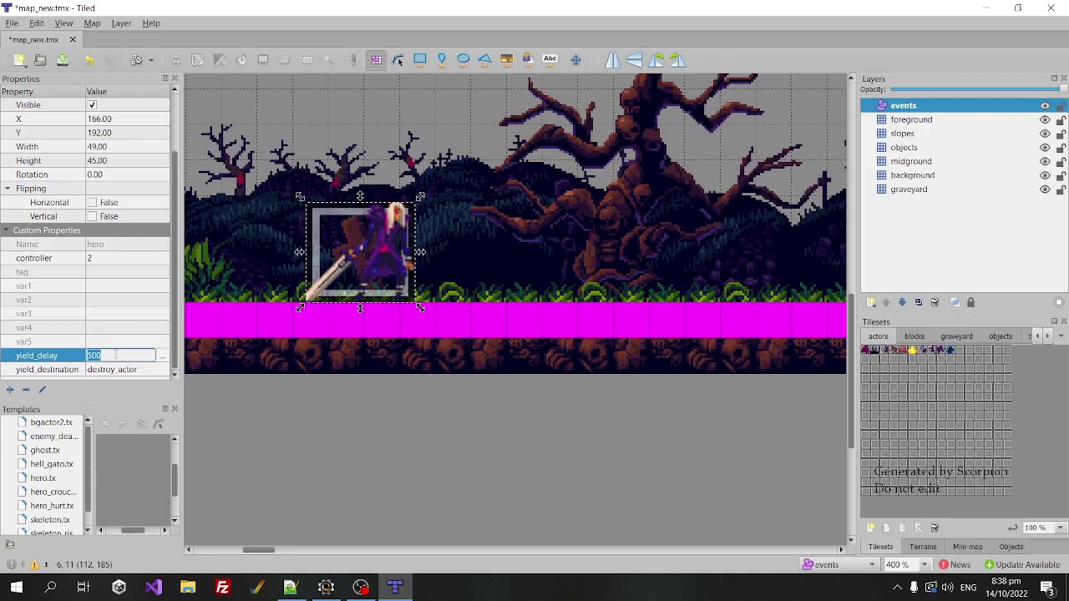
{"action": "type", "text": "150"}
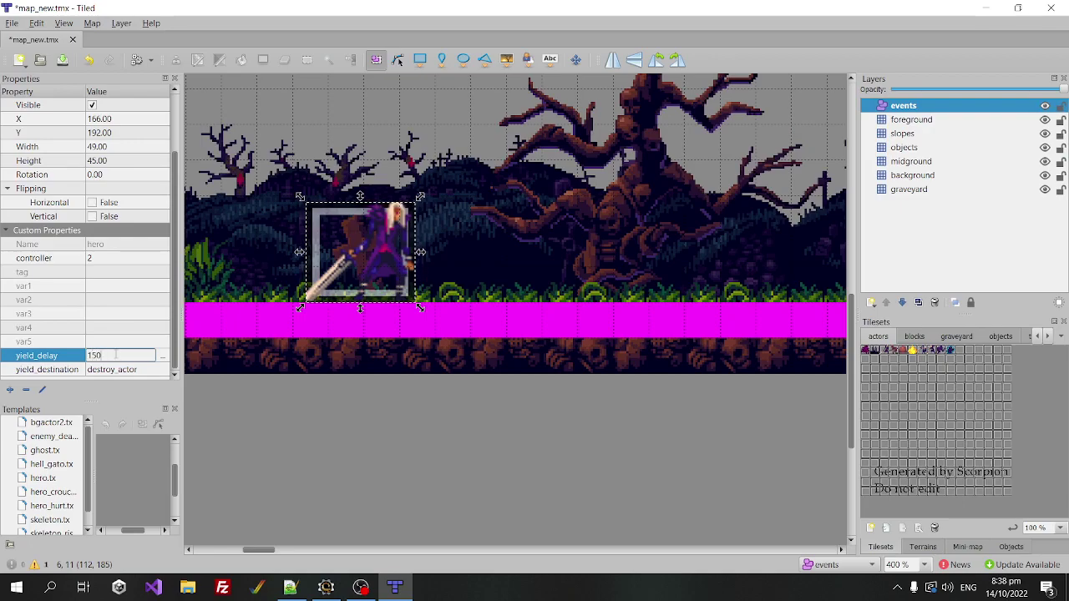
{"action": "left_click", "coordinate": [141, 315]}
{"action": "left_click", "coordinate": [11, 23]}
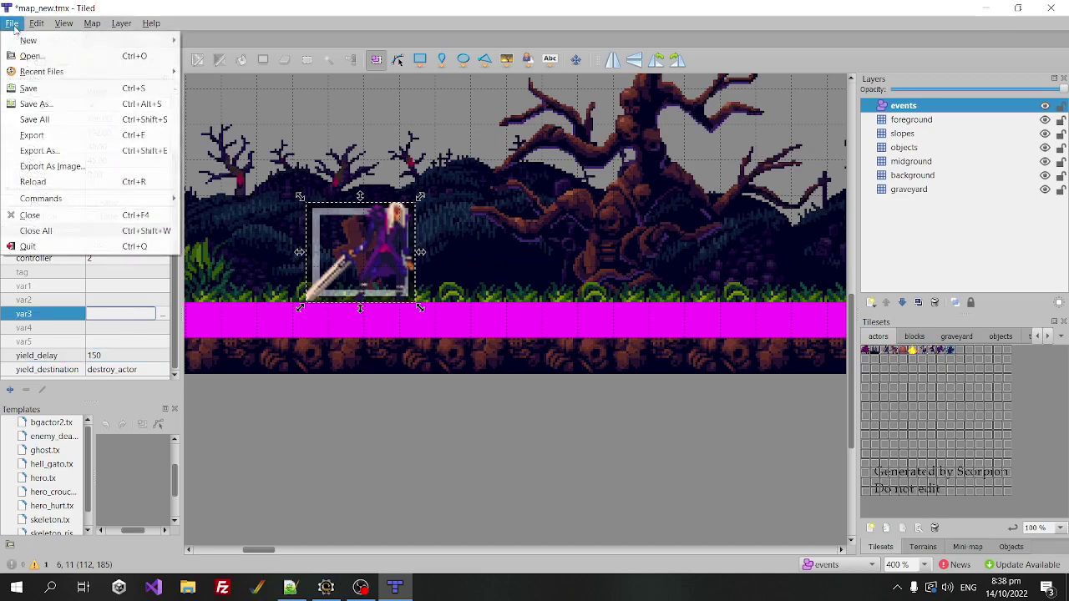
{"action": "left_click", "coordinate": [33, 90]}
{"action": "scroll", "coordinate": [376, 435], "scroll_direction": "left", "scroll_amount": 5}
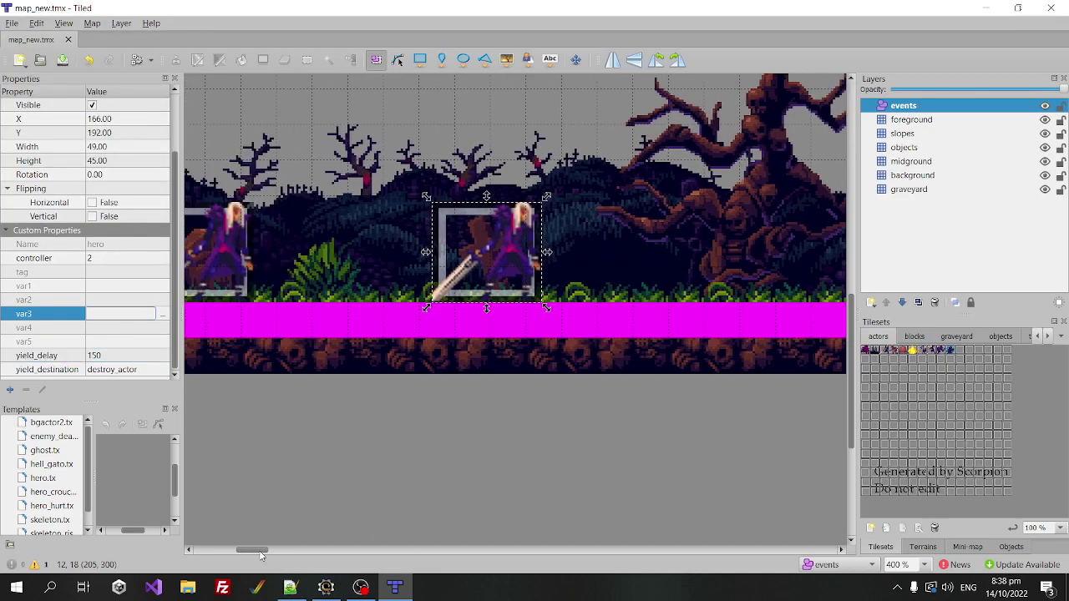
Step: Verify the controller-2 hero keeps yield_delay 150 and yield_destination destroy_actor
{"action": "left_click", "coordinate": [58, 357]}
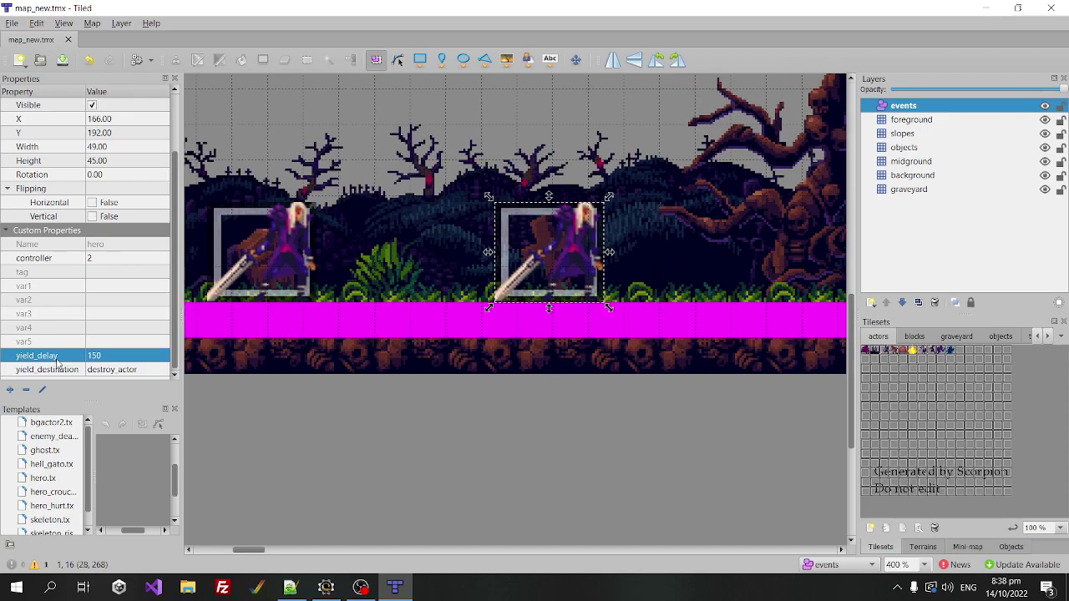
{"action": "left_click", "coordinate": [113, 373]}
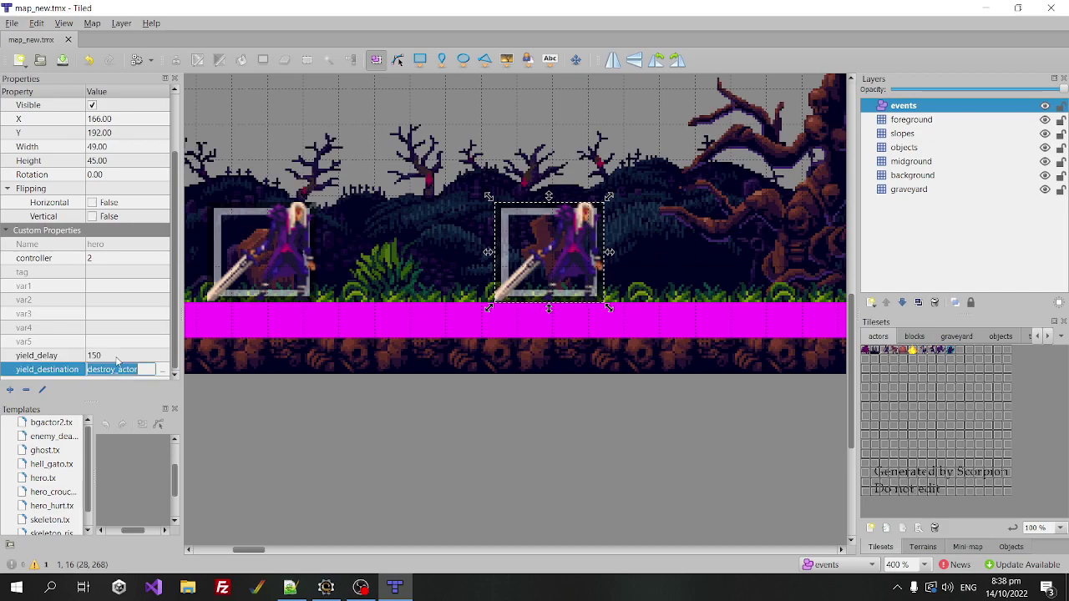
{"action": "left_click", "coordinate": [123, 357]}
{"action": "left_click", "coordinate": [59, 363]}
{"action": "left_click", "coordinate": [75, 373]}
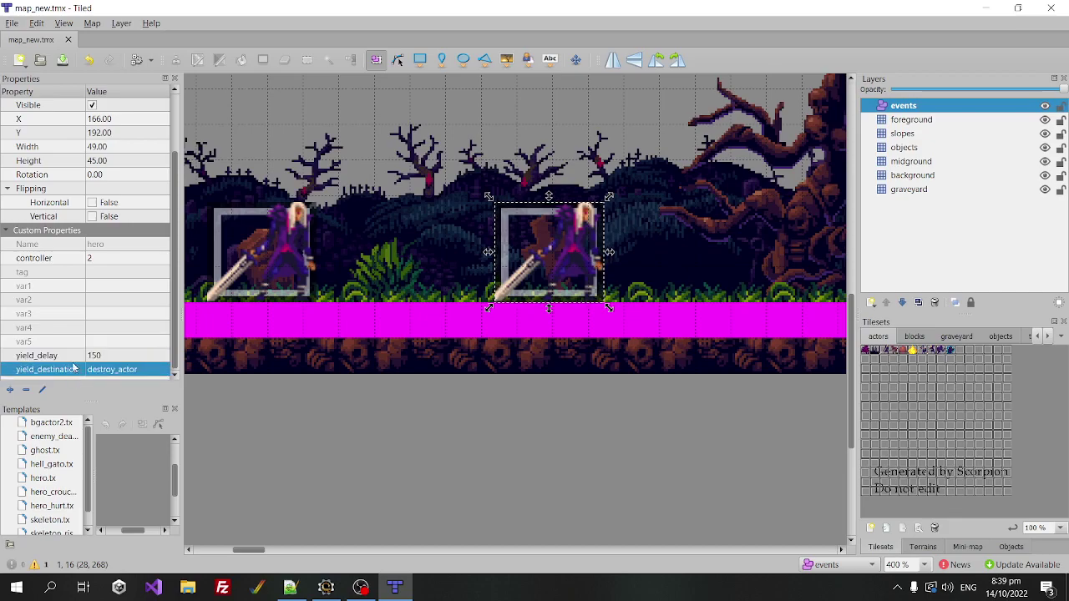
{"action": "left_click", "coordinate": [71, 361]}
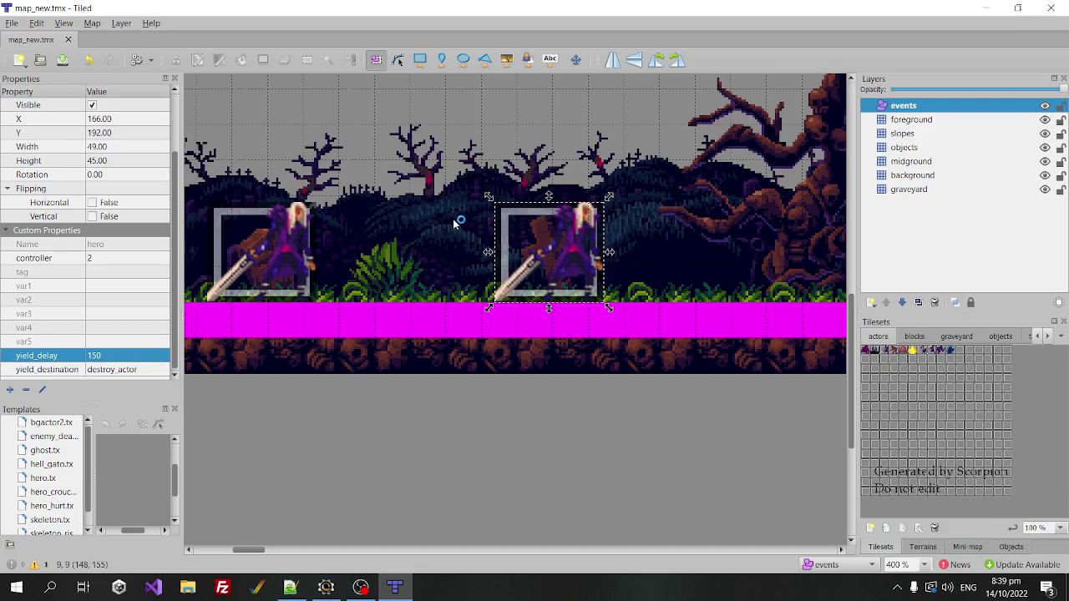
{"action": "left_click", "coordinate": [46, 374]}
{"action": "left_click", "coordinate": [68, 357]}
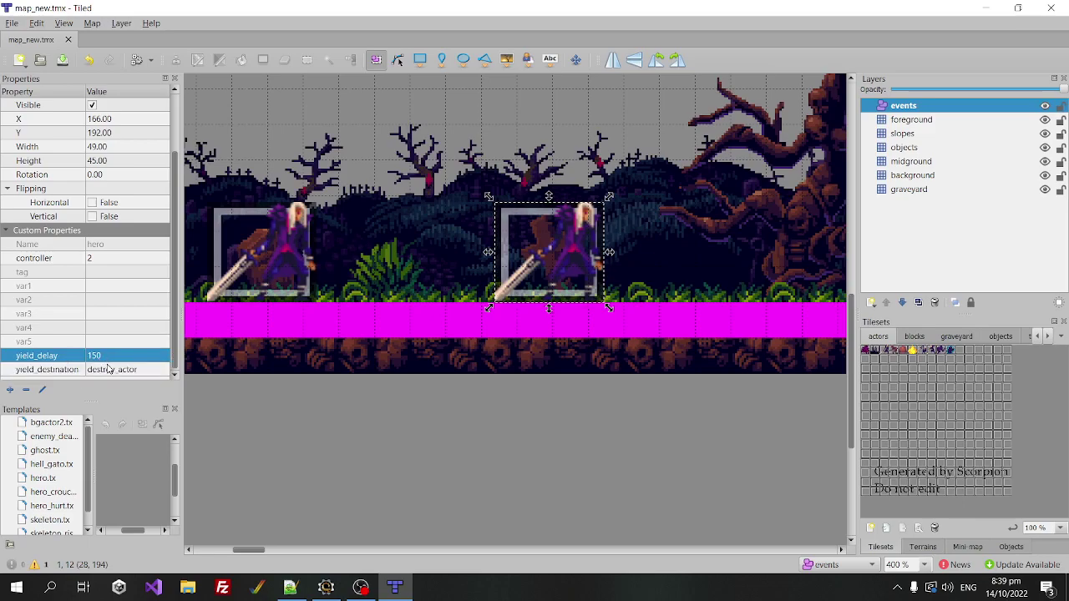
{"action": "left_click", "coordinate": [69, 373]}
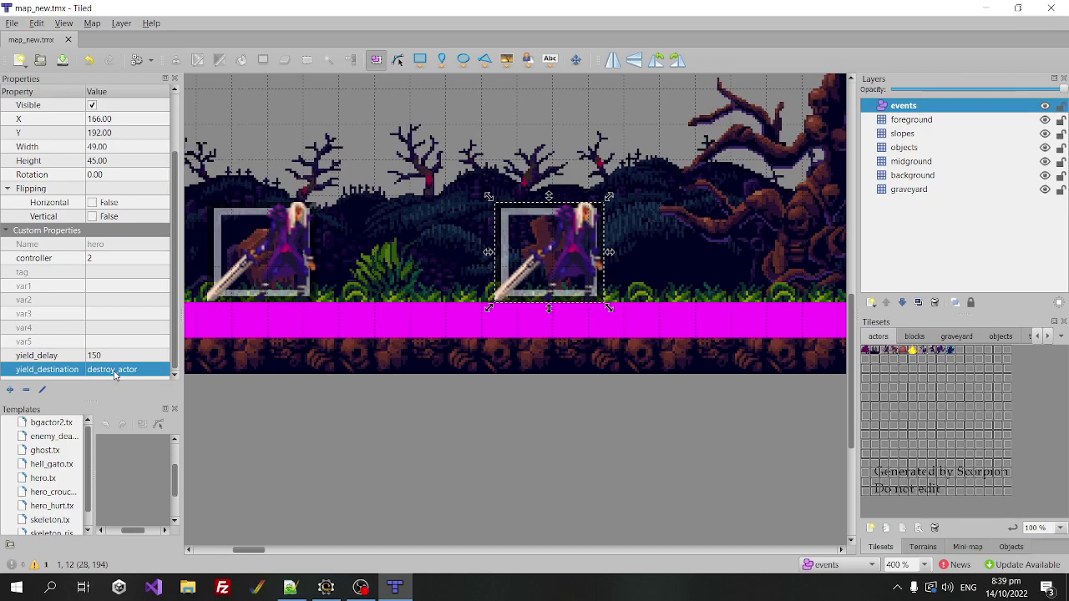
Step: Close the map editor, run the recompiled game in WinUAE until the second hero vanishes, then quit the emulator
{"action": "left_click", "coordinate": [1051, 7]}
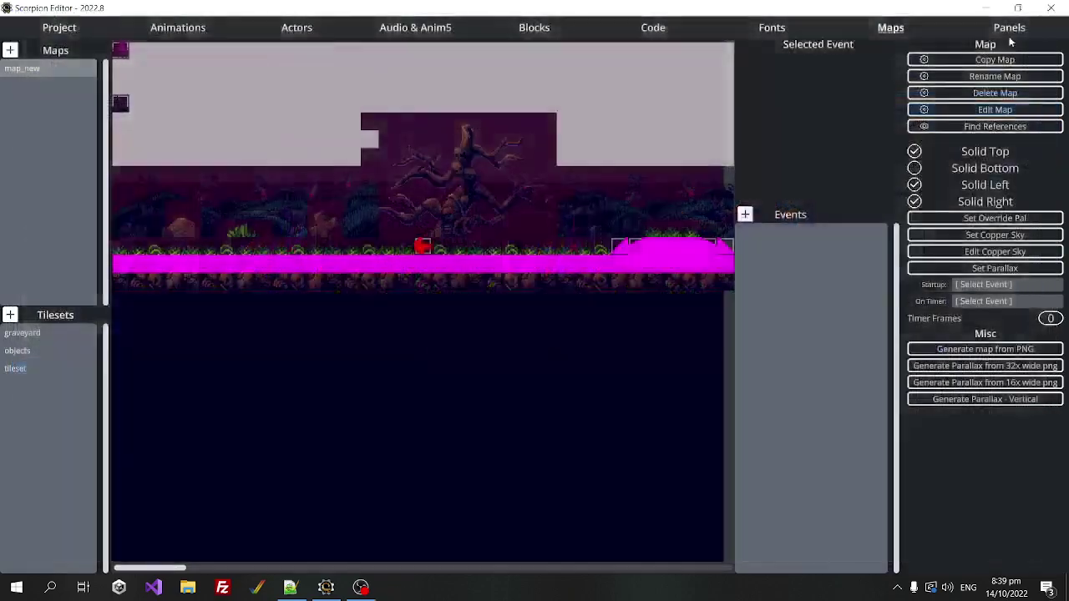
{"action": "left_click", "coordinate": [60, 28]}
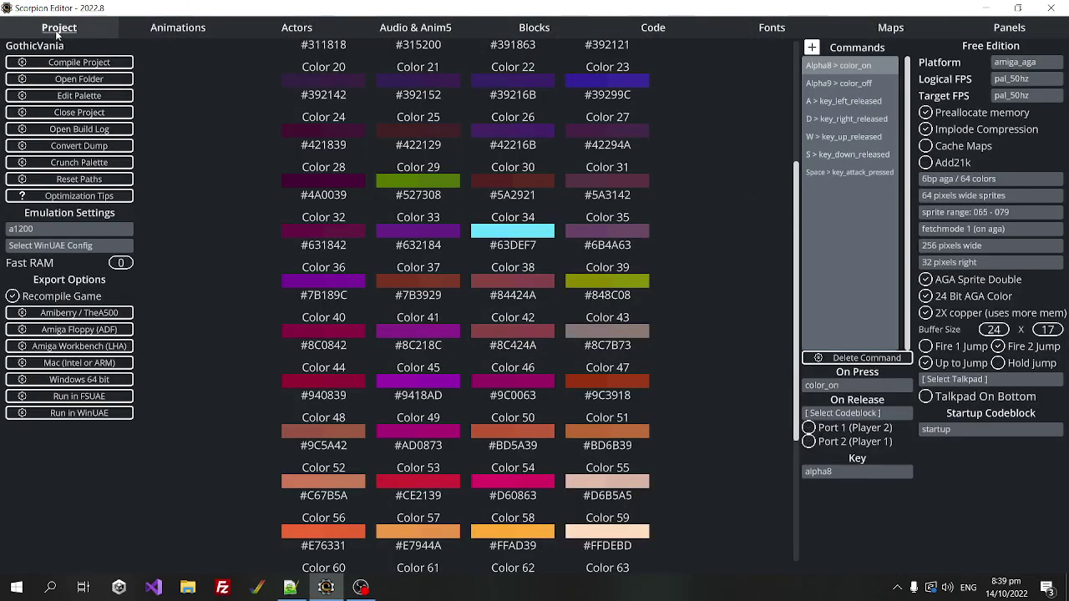
{"action": "left_click", "coordinate": [96, 414]}
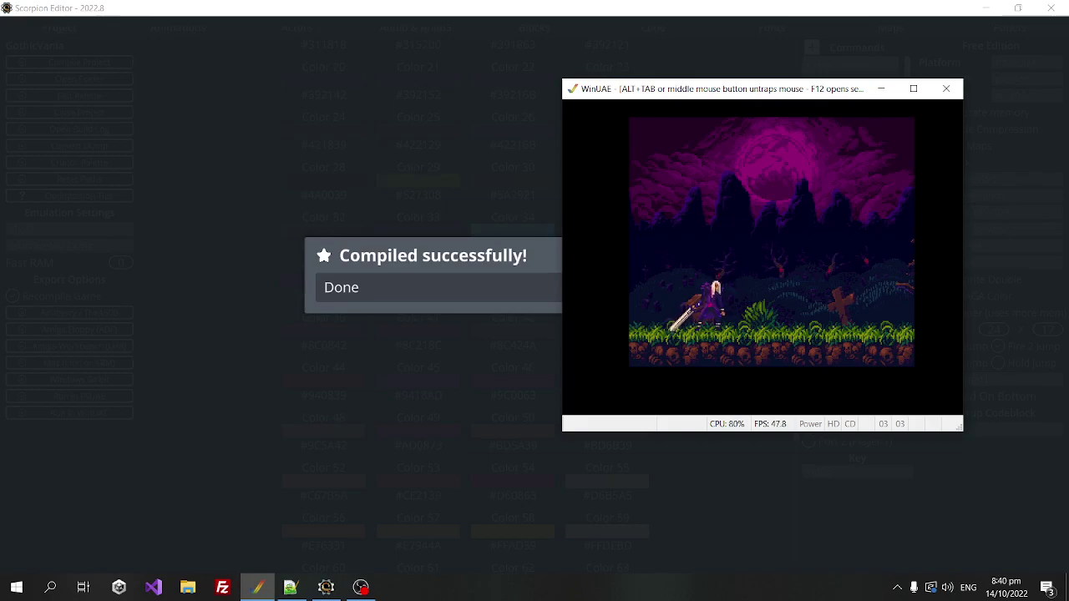
{"action": "key", "text": "alt+Tab"}
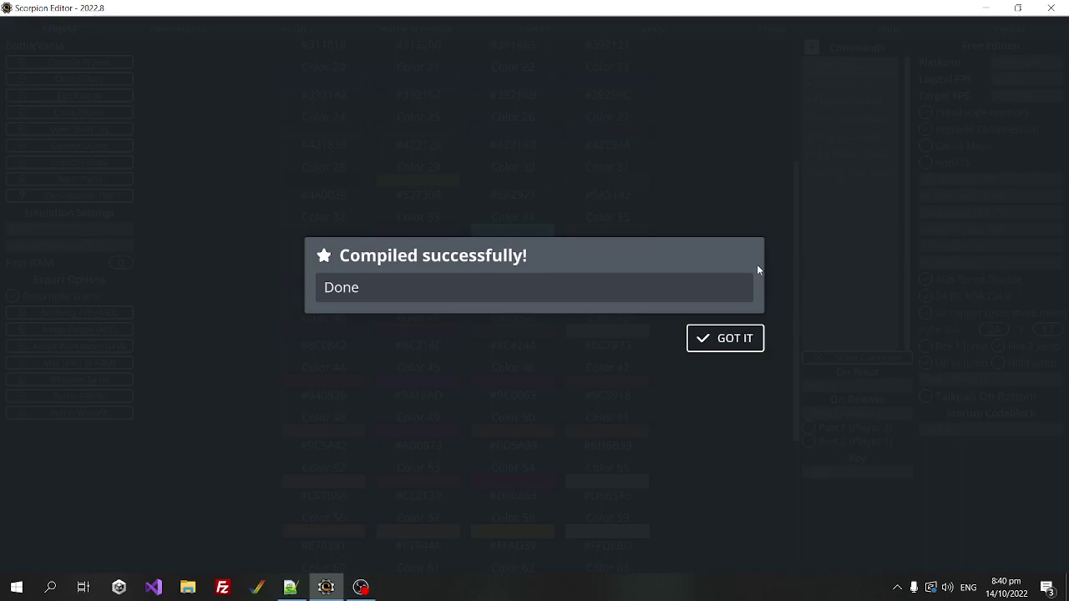
Step: Dismiss the compile-success message and reopen map_new.tmx in Tiled from the maps page
{"action": "left_click", "coordinate": [731, 339]}
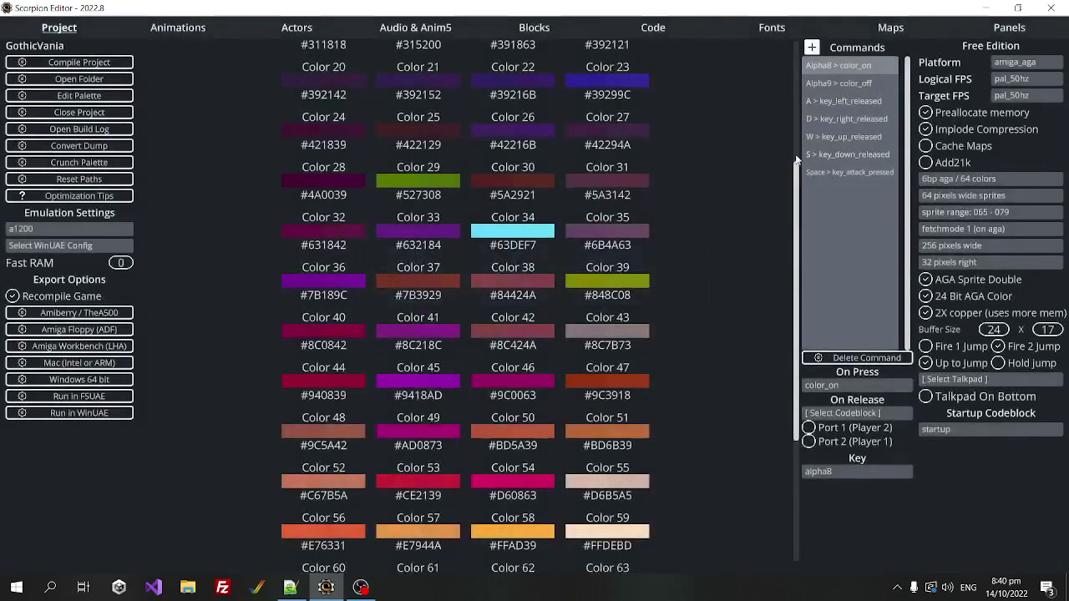
{"action": "left_click", "coordinate": [890, 27]}
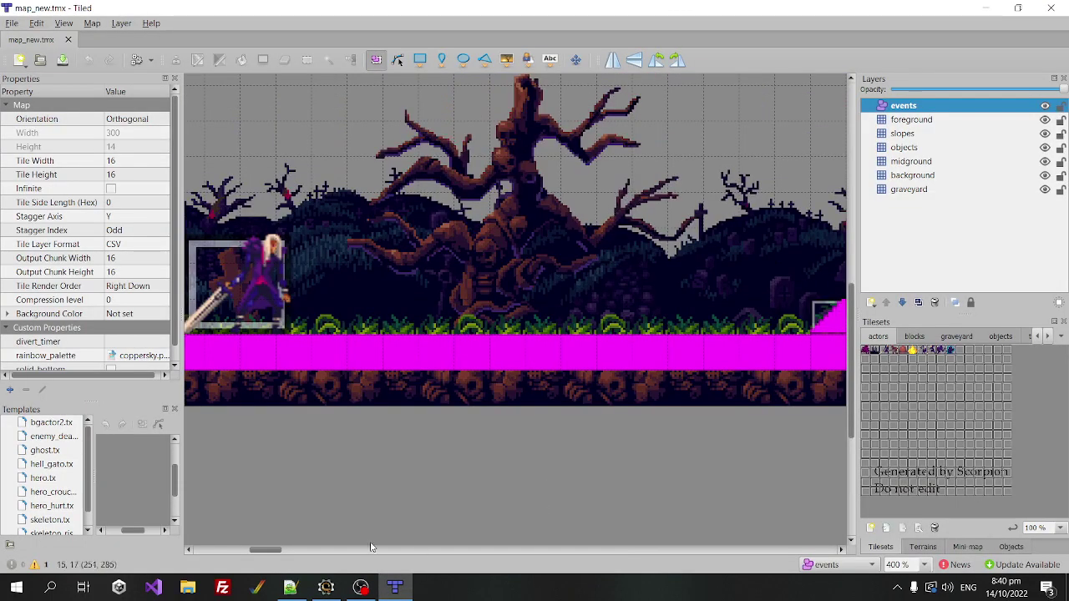
{"action": "left_click_drag", "start_coordinate": [269, 551], "coordinate": [247, 551]}
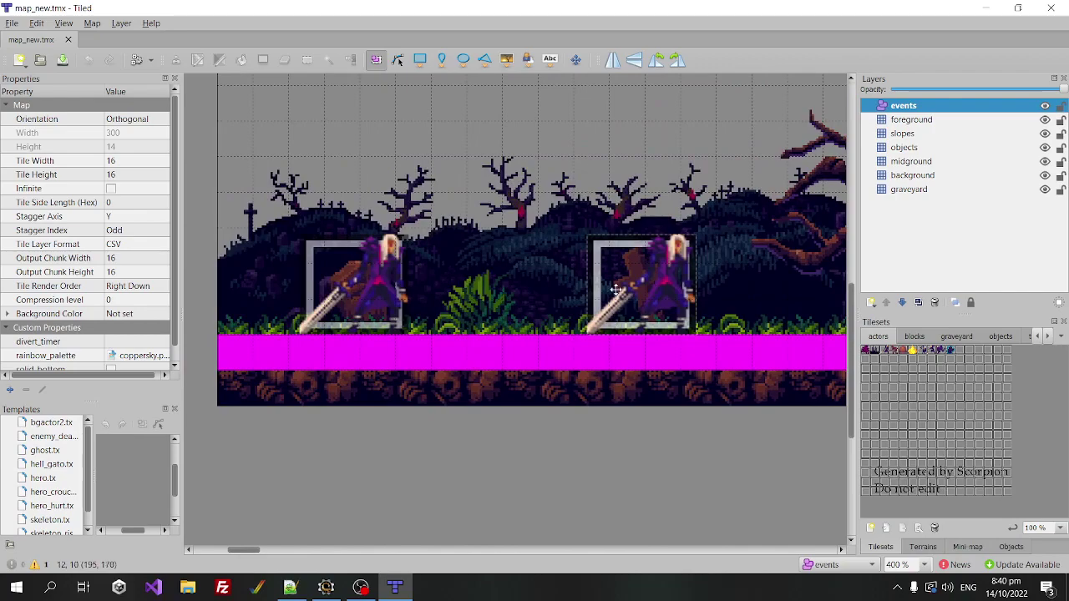
Step: Select the second hero and confirm yield_delay 150, yield_destination destroy_actor and controller 2
{"action": "left_click", "coordinate": [643, 284]}
{"action": "left_click", "coordinate": [117, 355]}
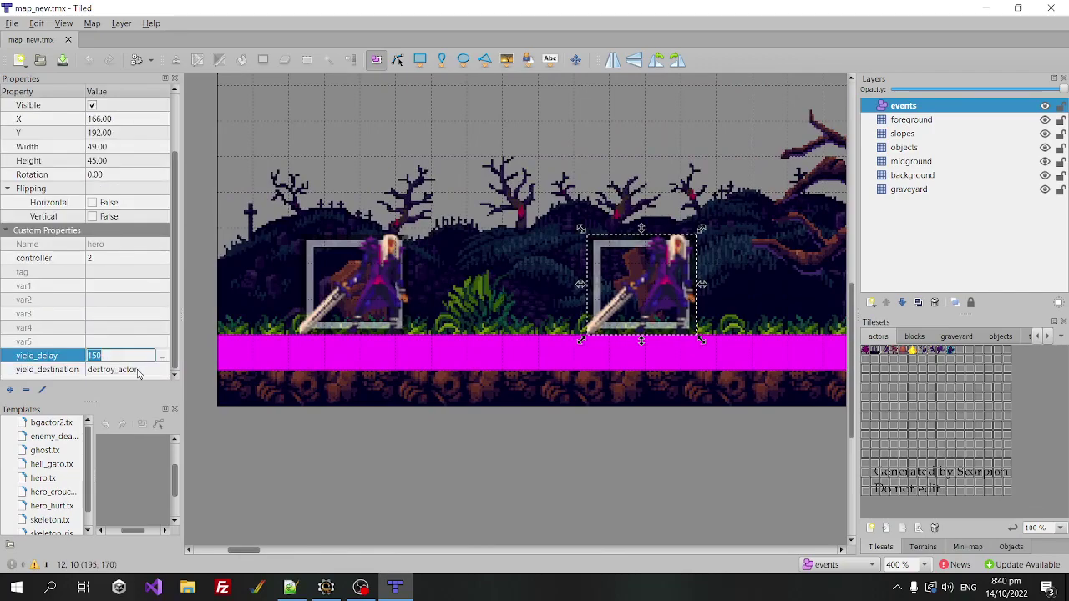
{"action": "left_click", "coordinate": [117, 369]}
{"action": "left_click", "coordinate": [110, 356]}
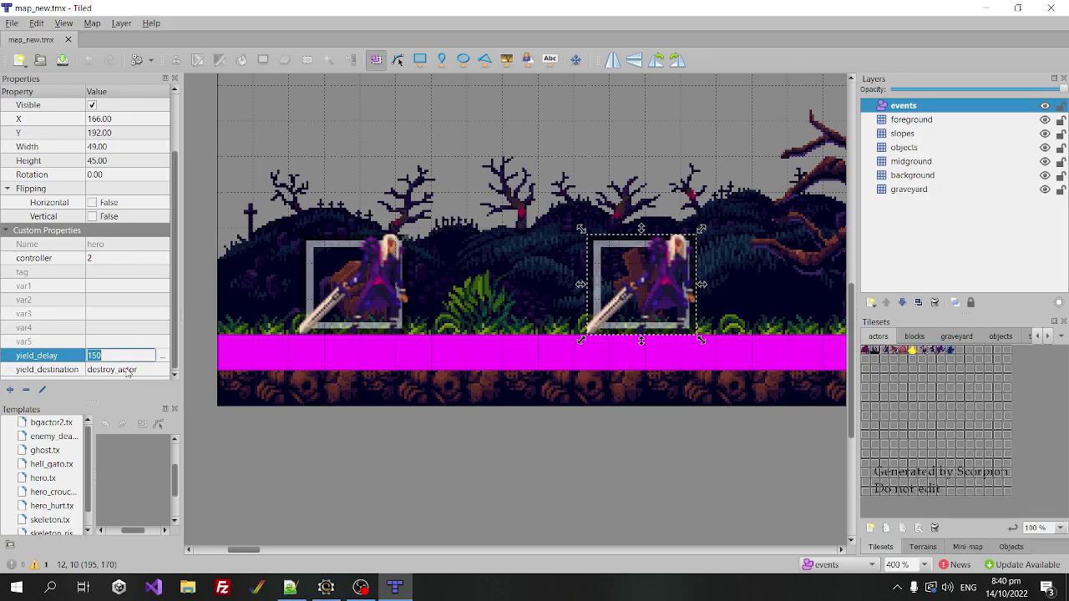
{"action": "left_click", "coordinate": [129, 370]}
{"action": "left_click", "coordinate": [131, 355]}
{"action": "left_click", "coordinate": [127, 258]}
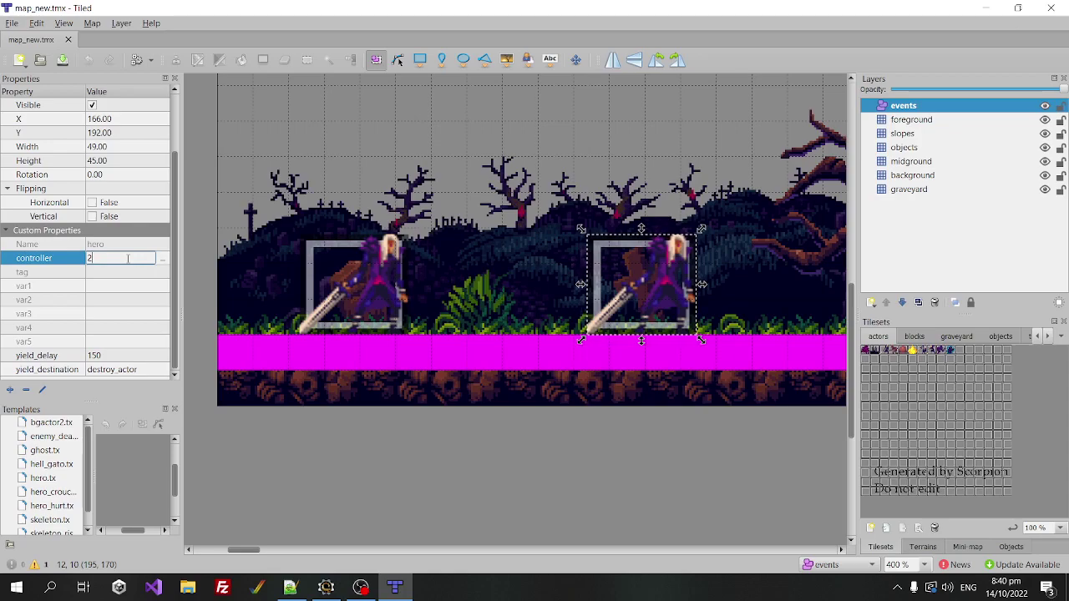